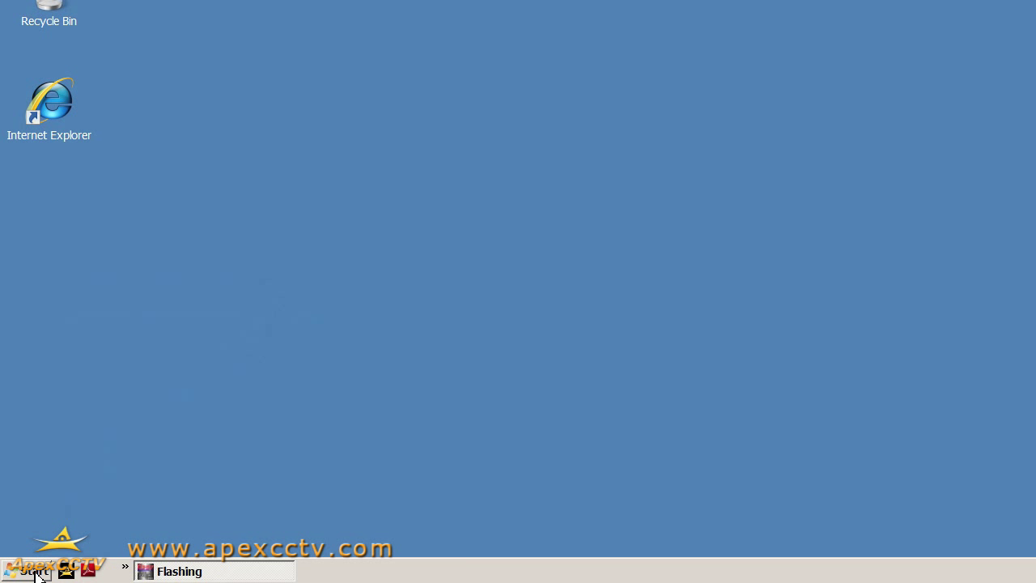
- Launch Internet Explorer, load the camera server at 192.168.1.20 and log in with the viewer ID
left_click(36, 575)
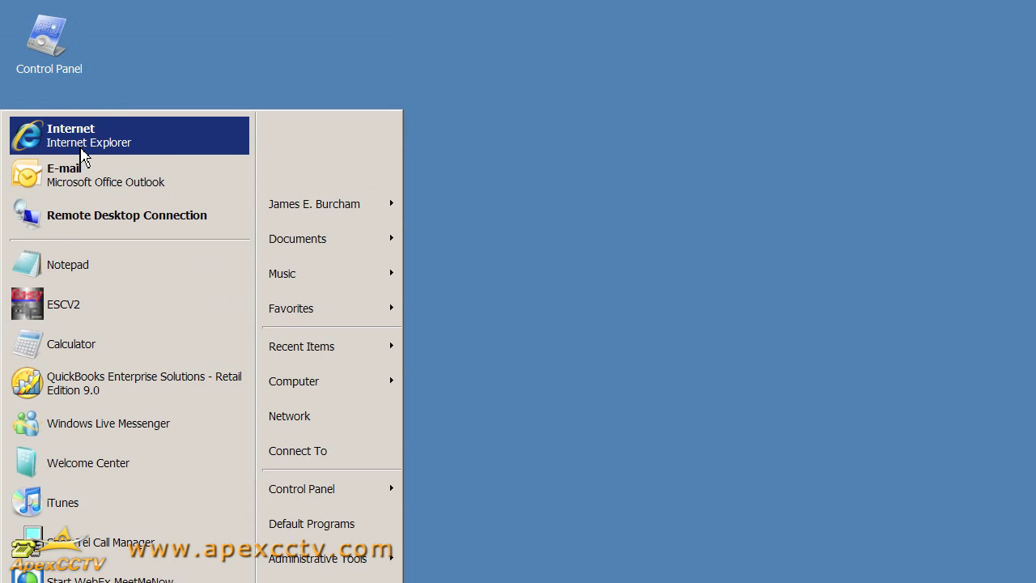
key("Escape")
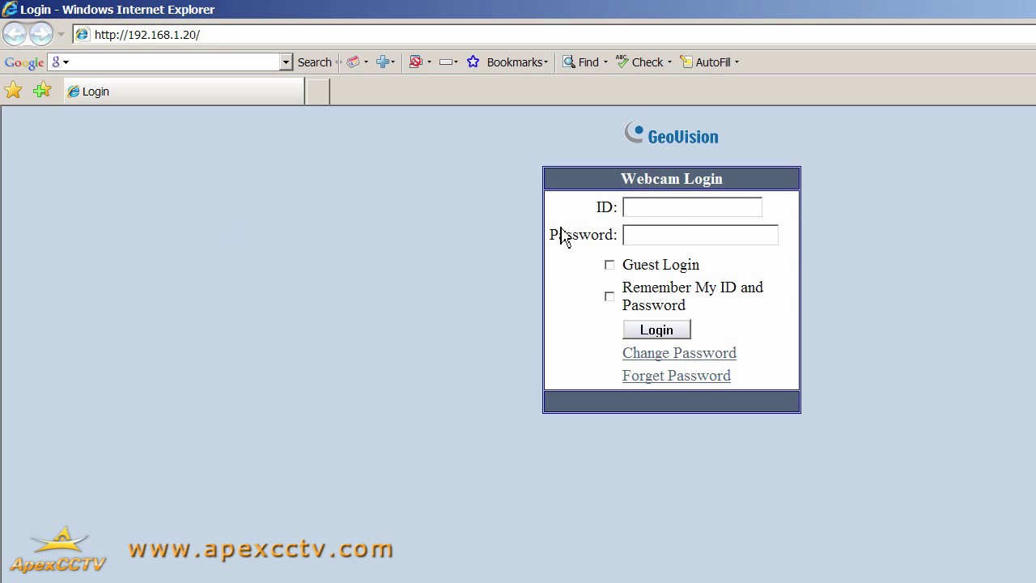
left_click(669, 209)
type("guest")
key("Return")
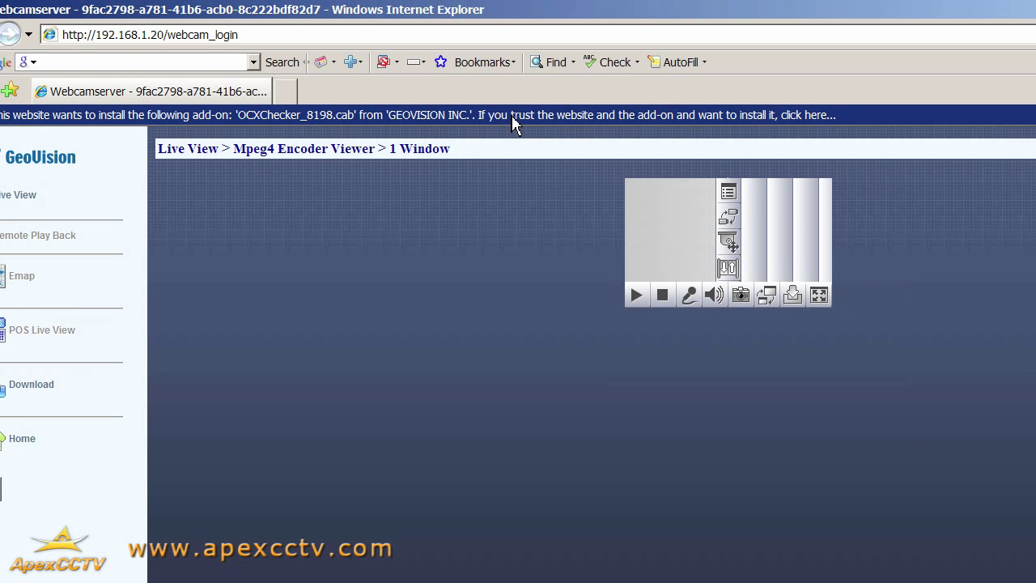
- Install the OCXChecker_8198.cab ActiveX add-on and run the unverified InstallDUAC.exe installer
left_click(511, 116)
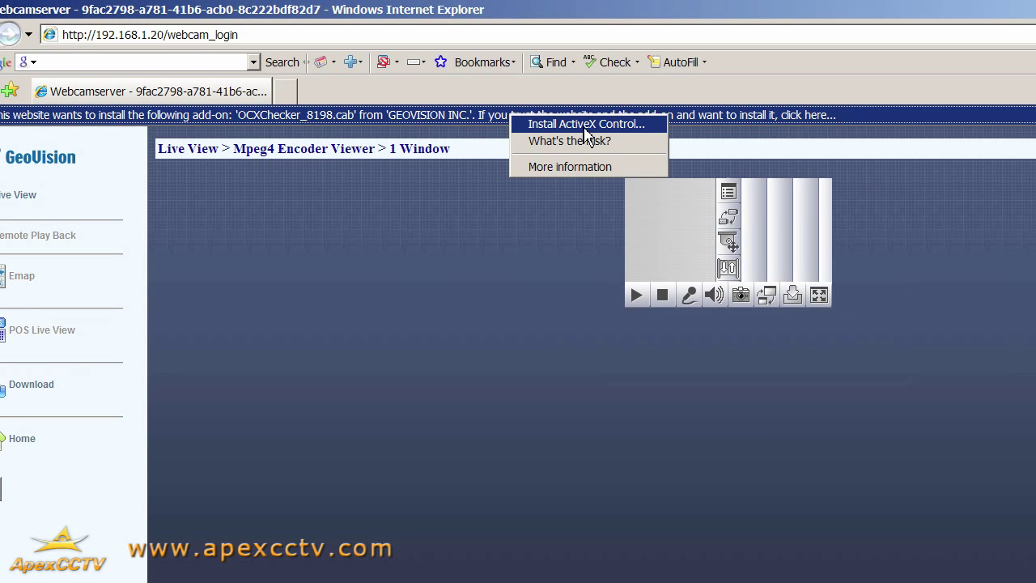
left_click(586, 127)
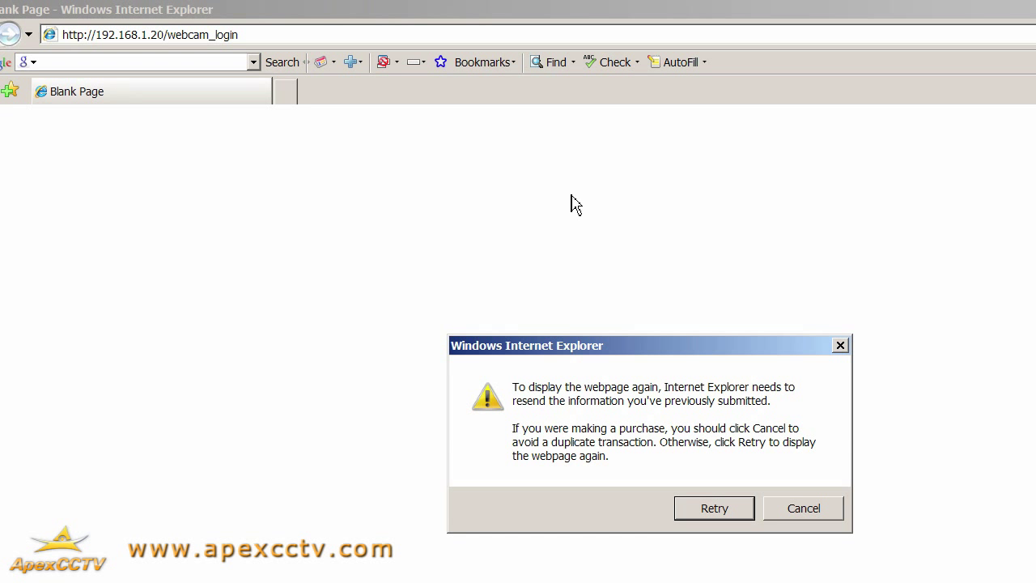
left_click(712, 513)
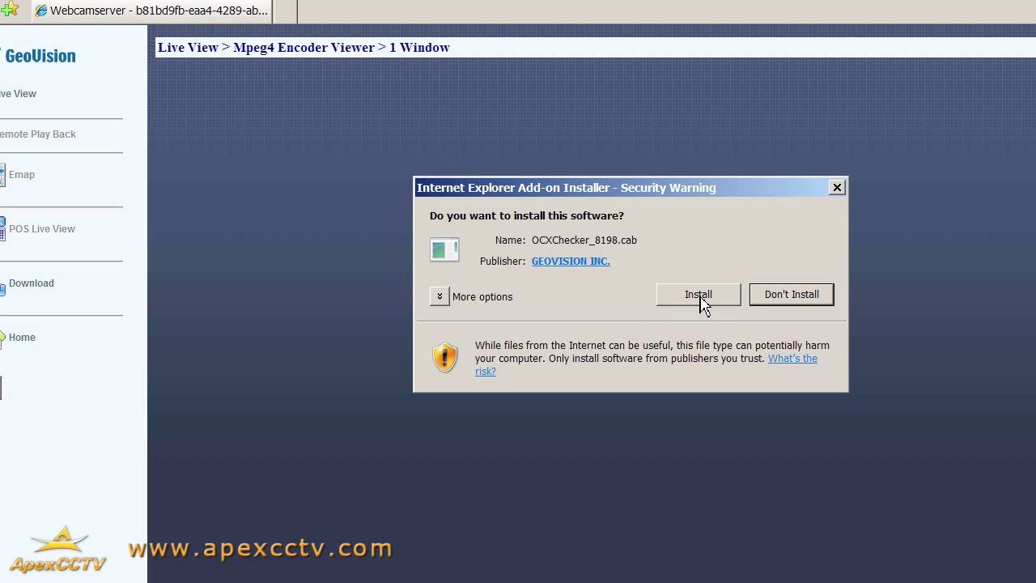
left_click(698, 295)
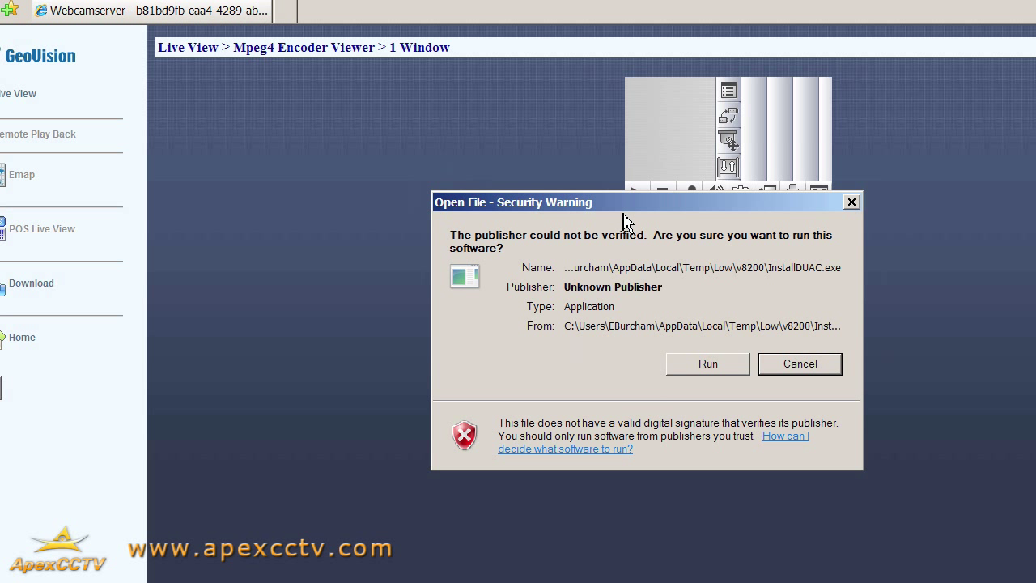
left_click_drag(622, 208, 547, 162)
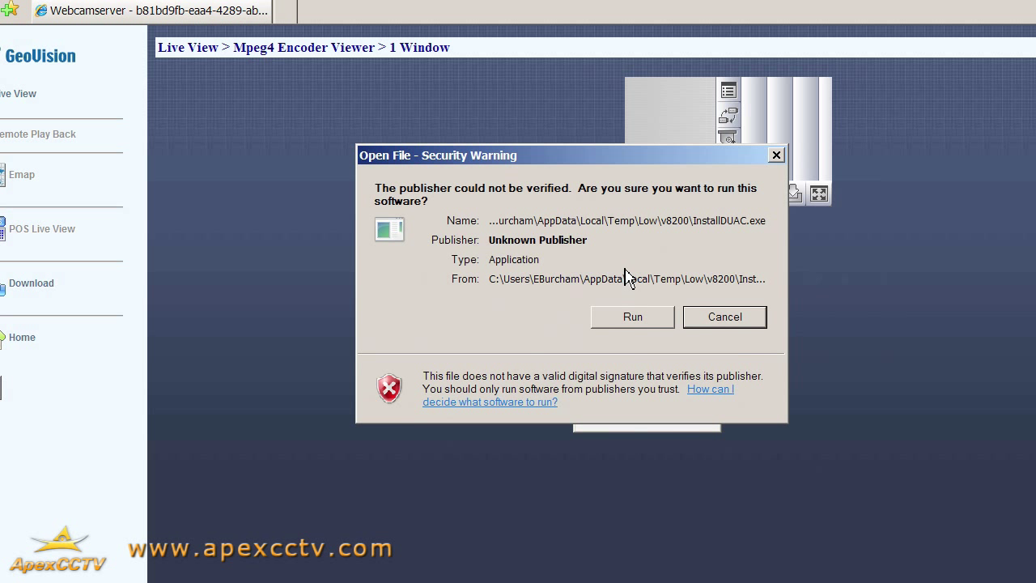
left_click(636, 322)
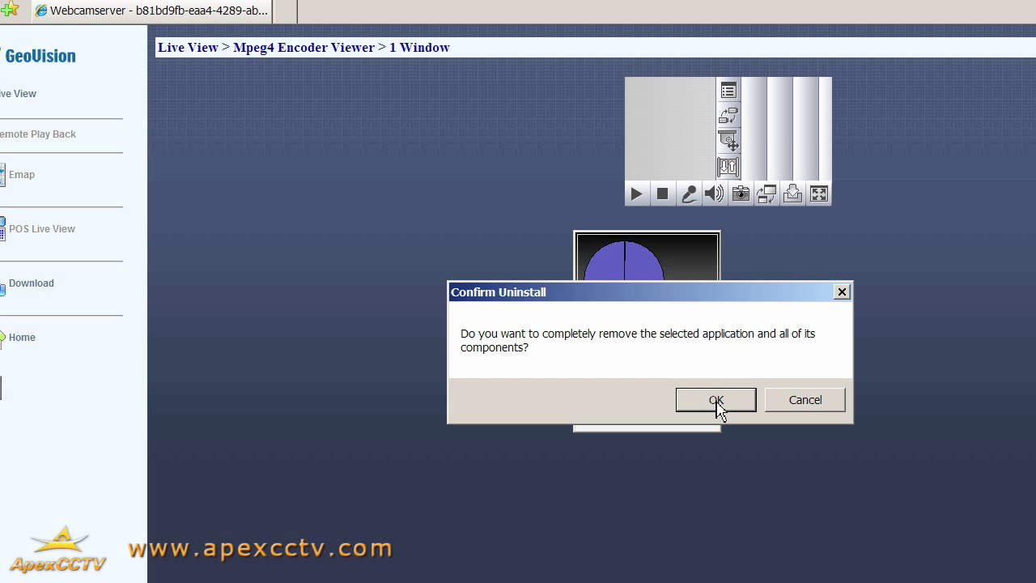
- Confirm the DisableUAC uninstall, dismiss the set-value and access-denied errors, abort, and exit setup
left_click(717, 401)
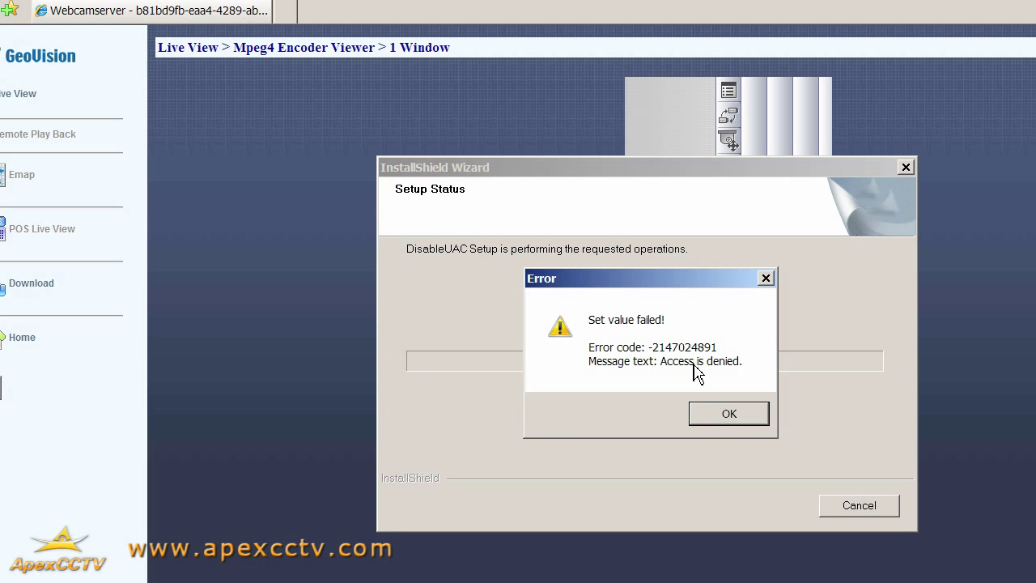
left_click(729, 417)
left_click(729, 415)
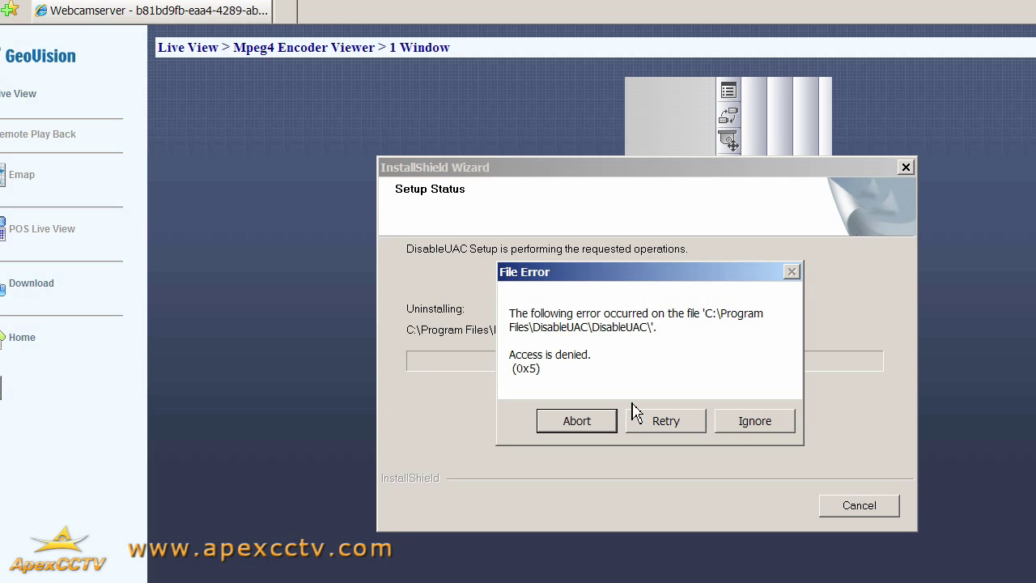
left_click(574, 424)
left_click(718, 426)
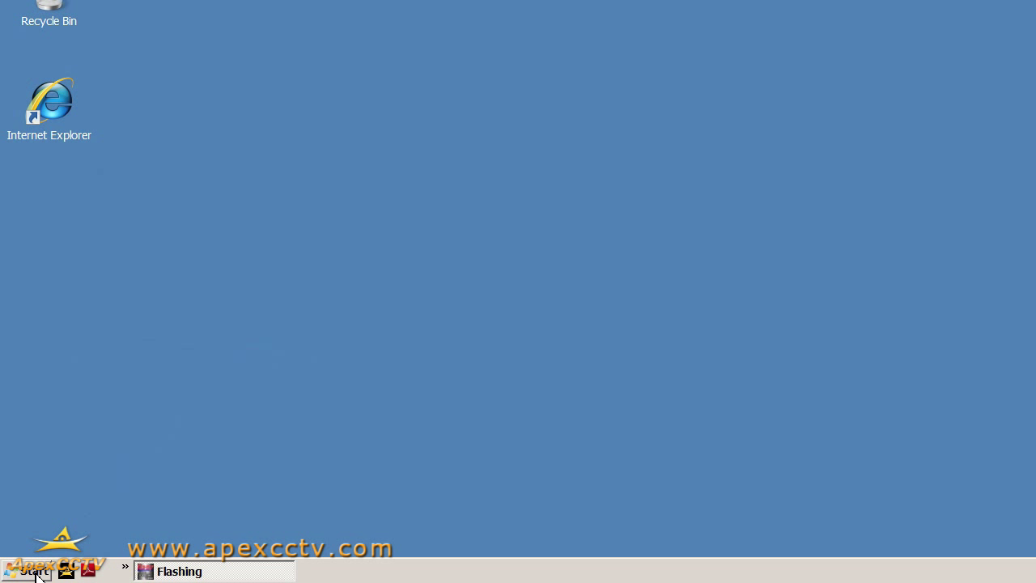
- Open Control Panel's User Accounts and cancel out, leaving User Account Control turned on
left_click(37, 575)
mouse_move(314, 344)
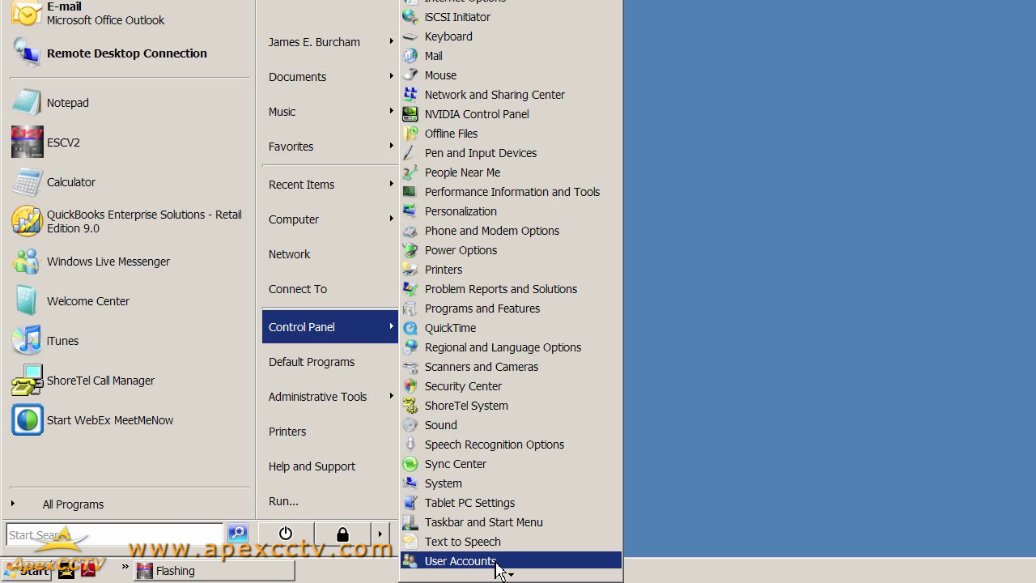
left_click(460, 561)
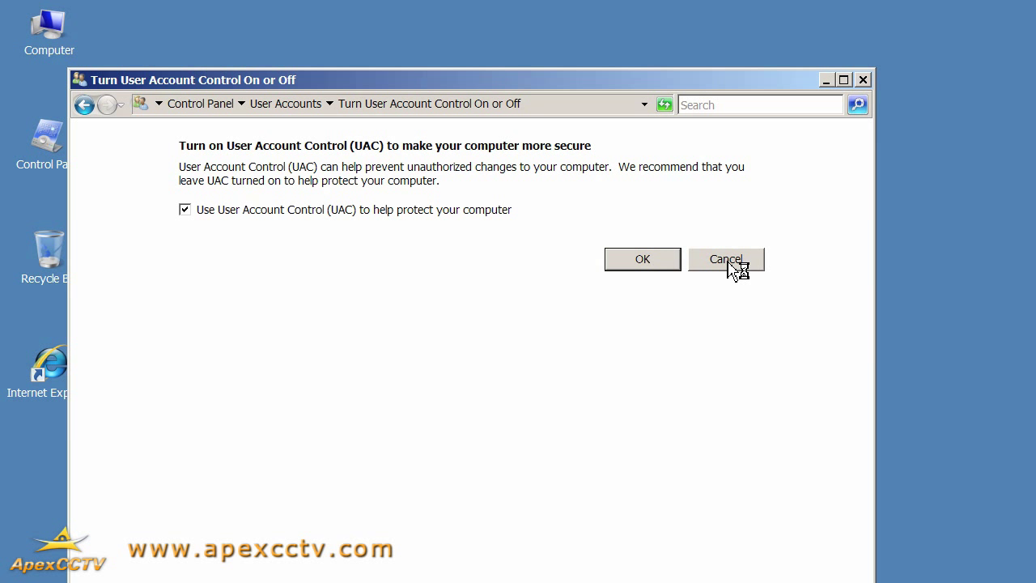
left_click(728, 260)
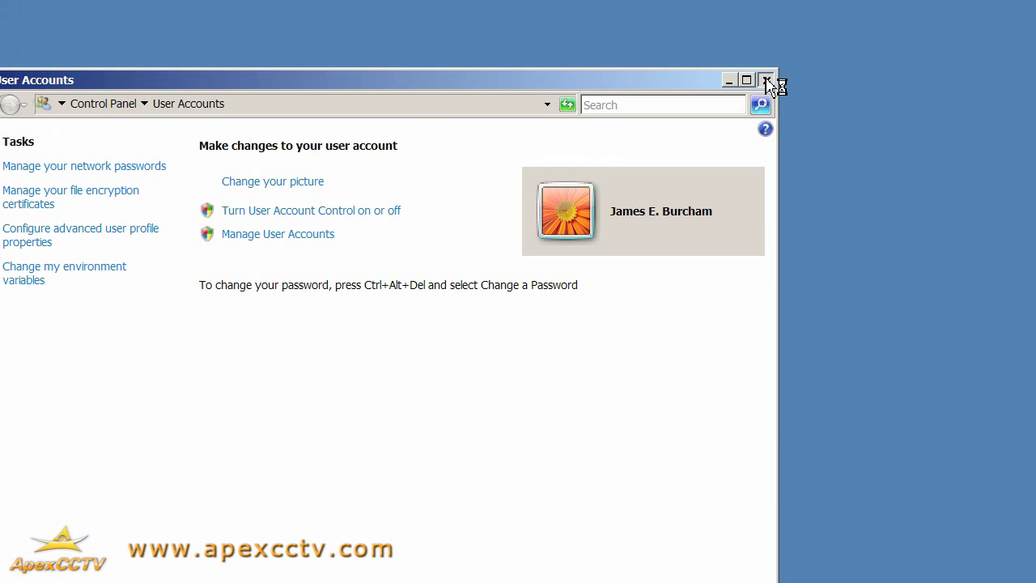
- Close User Accounts, review Windows features in Programs and Features, and cancel without changes
left_click(862, 79)
left_click(37, 571)
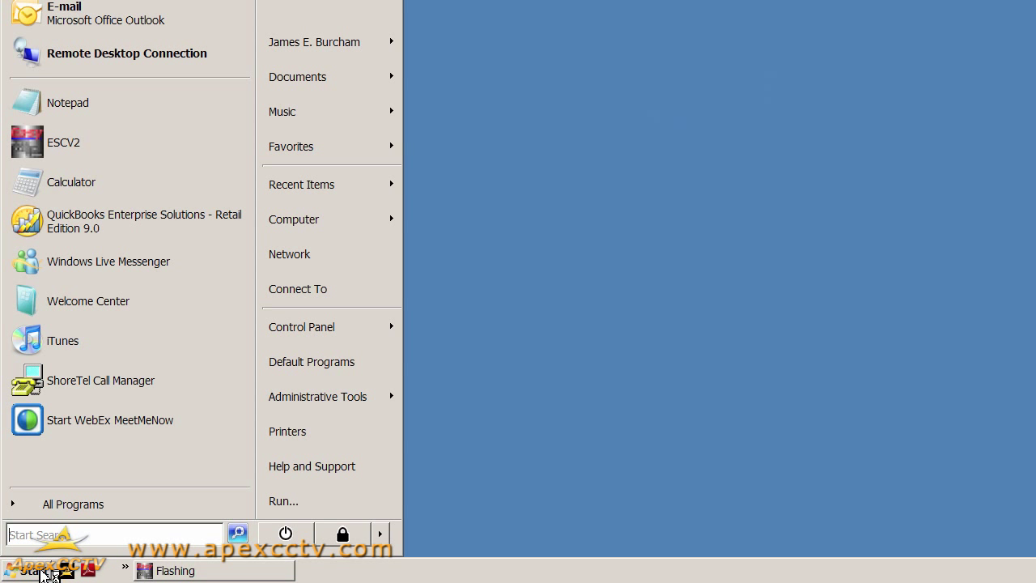
mouse_move(307, 344)
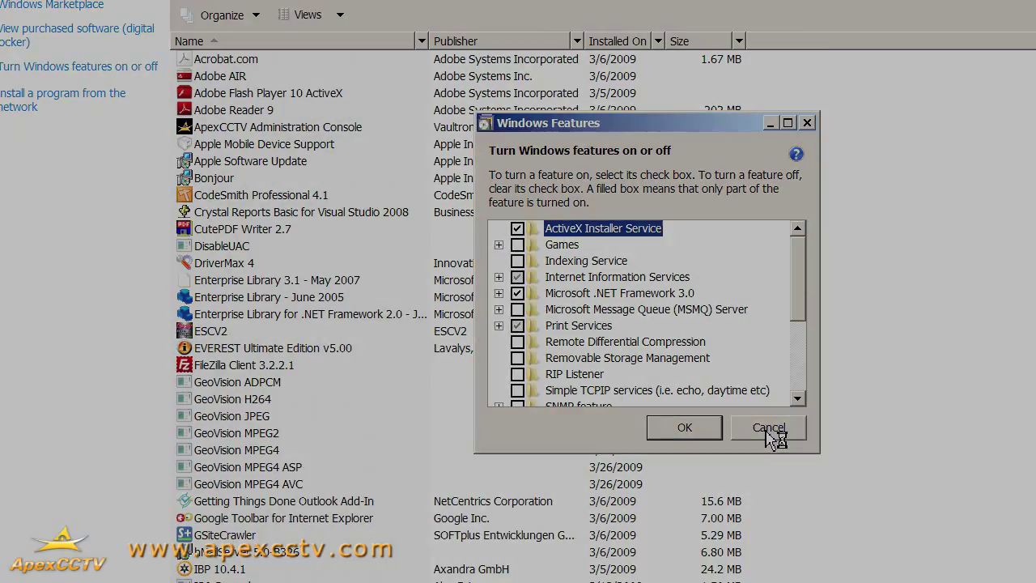
left_click(768, 429)
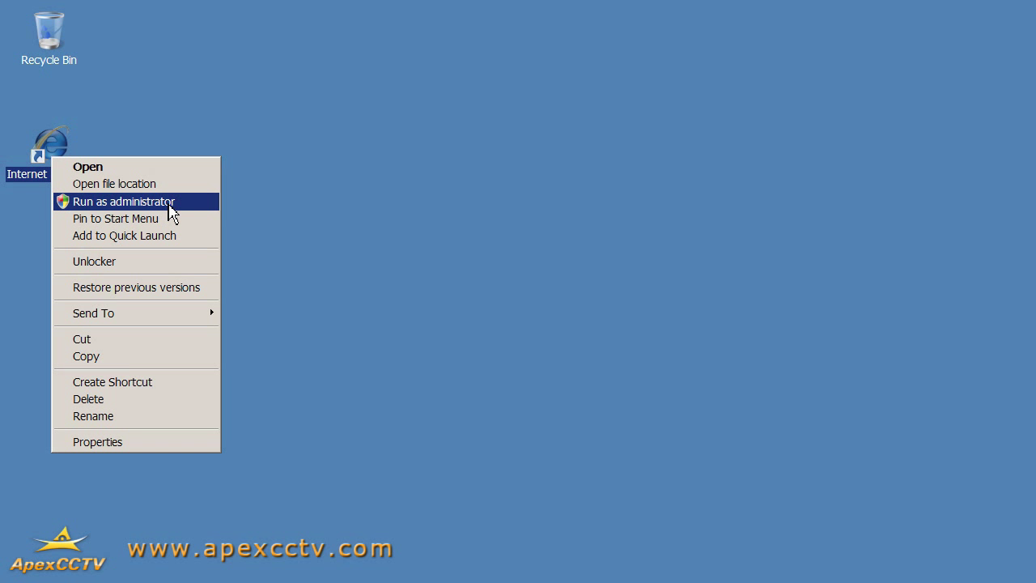
- Run Internet Explorer as administrator and open the Webcam Login page at 192.168.1.20
left_click(170, 202)
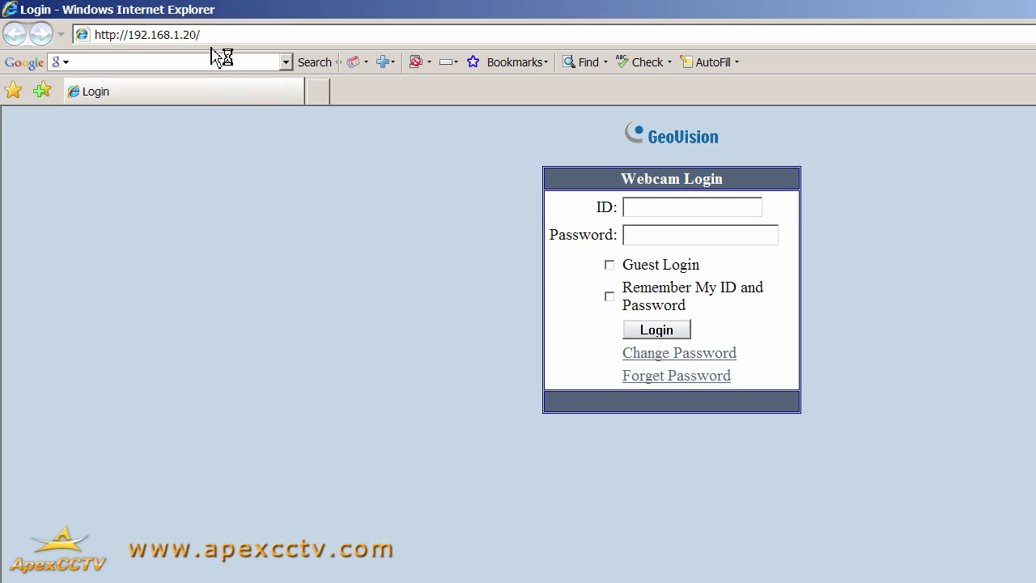
- Uncheck Enable Protected Mode for the Trusted sites zone in Internet Options and apply it
key("alt")
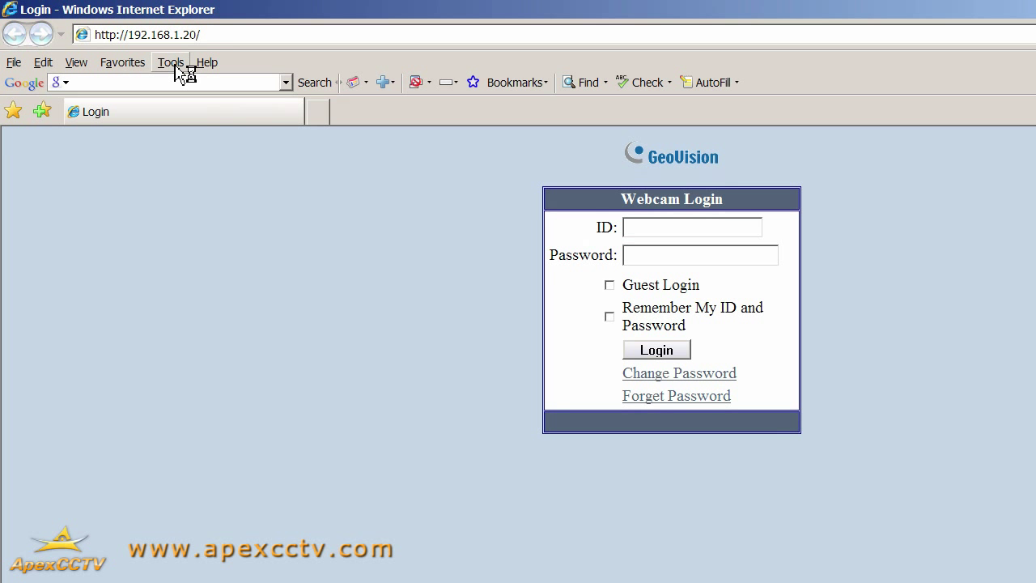
left_click(170, 62)
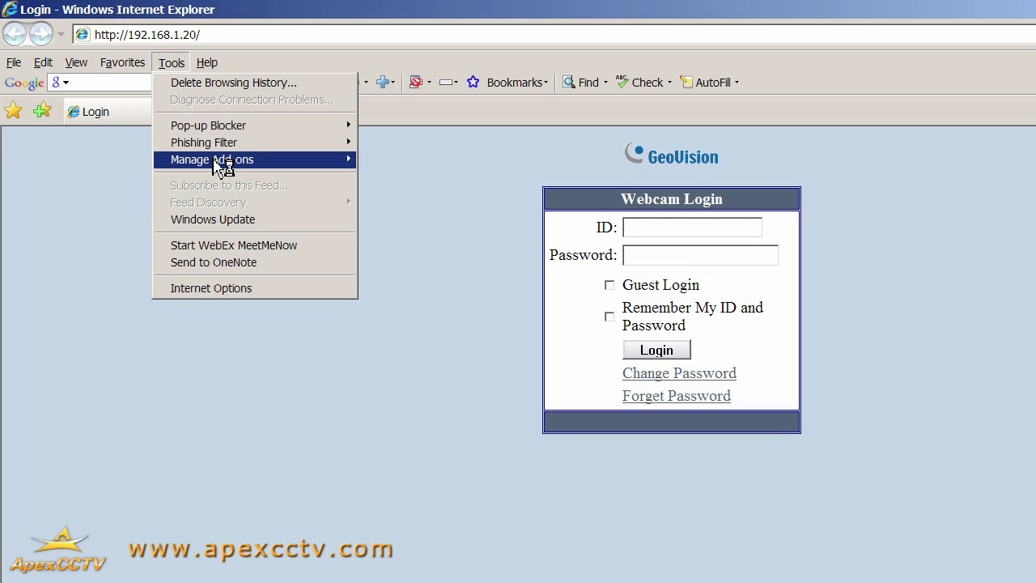
left_click(231, 289)
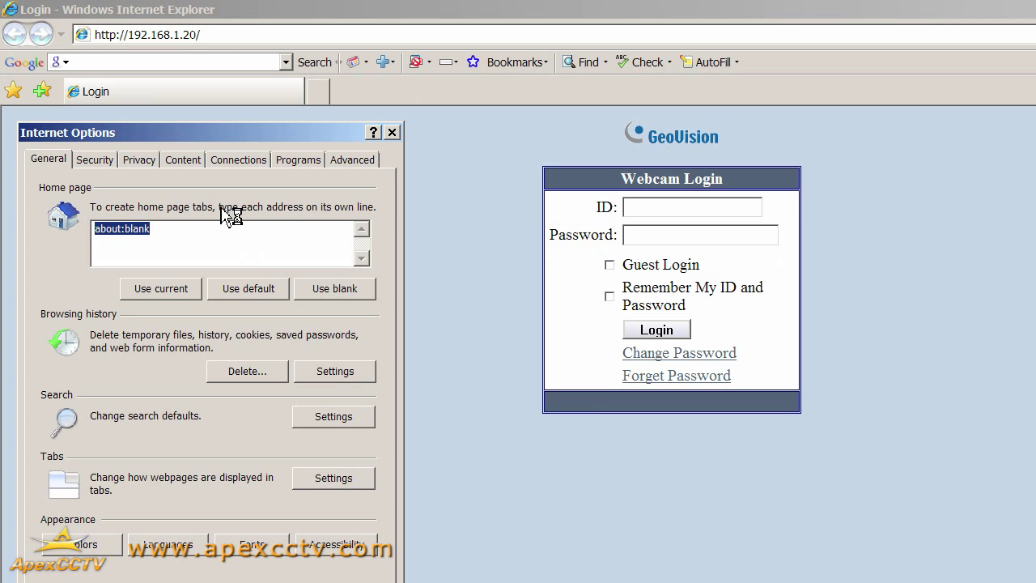
left_click(95, 160)
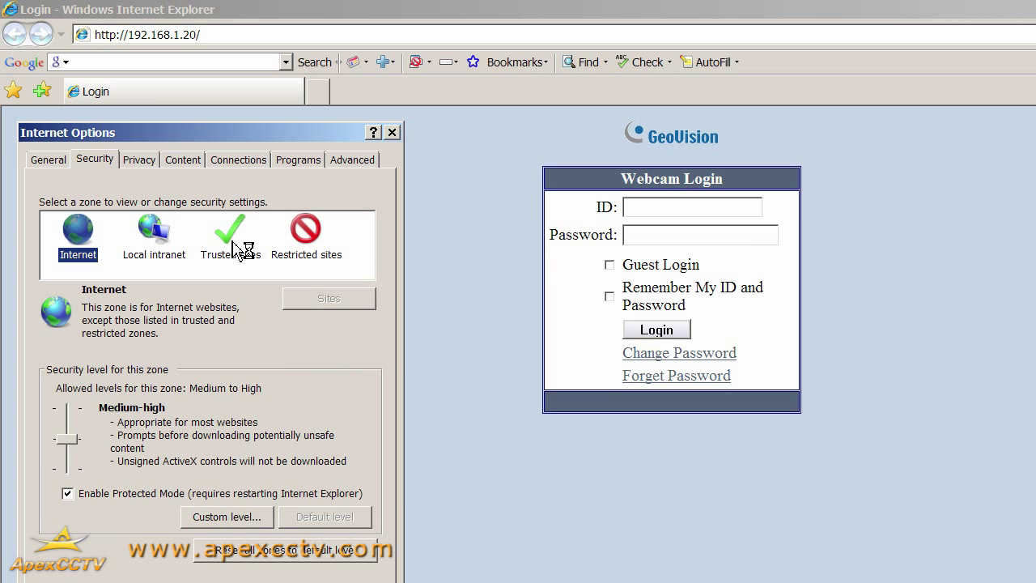
left_click(234, 245)
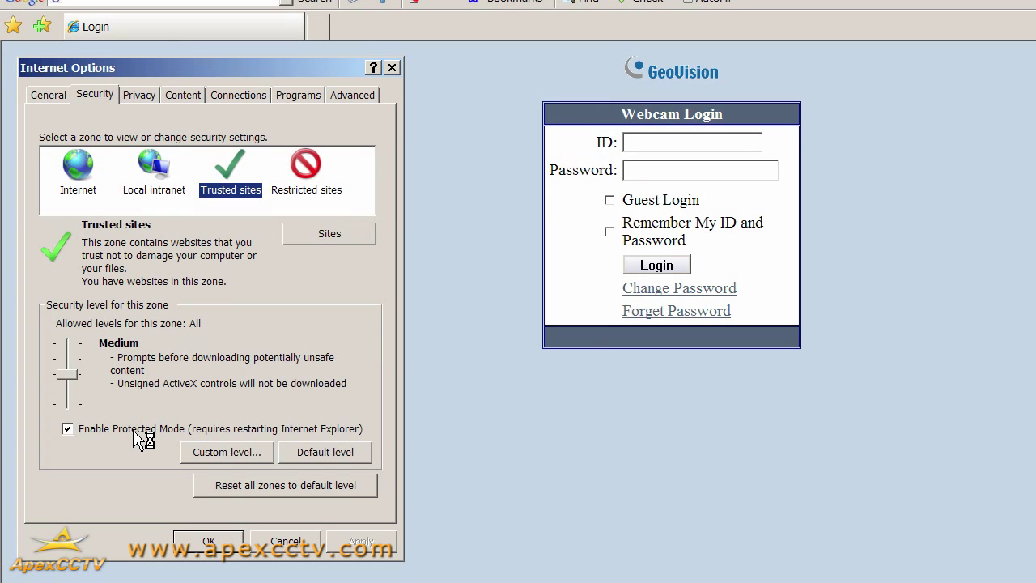
left_click(134, 430)
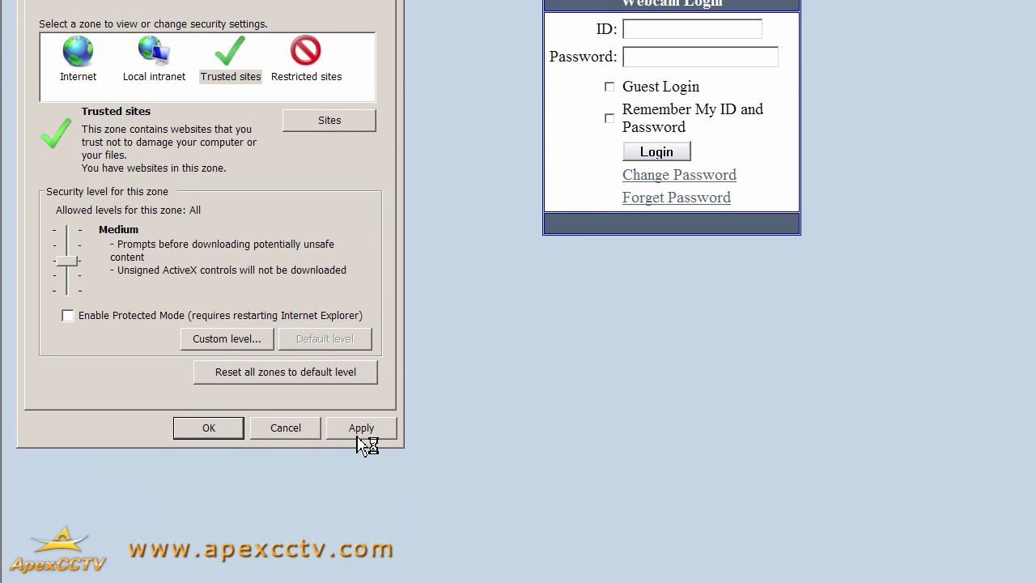
left_click(359, 434)
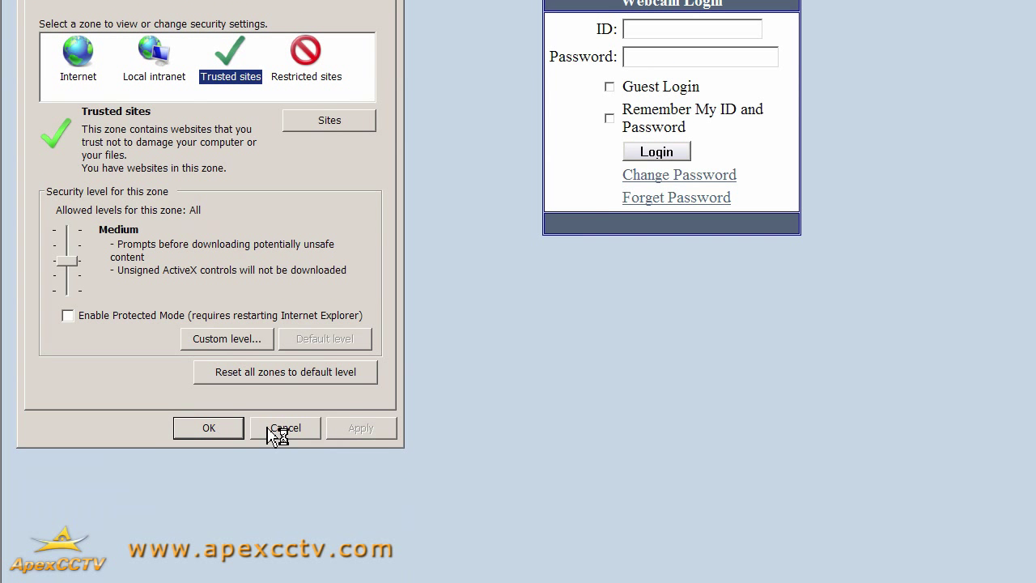
left_click(209, 429)
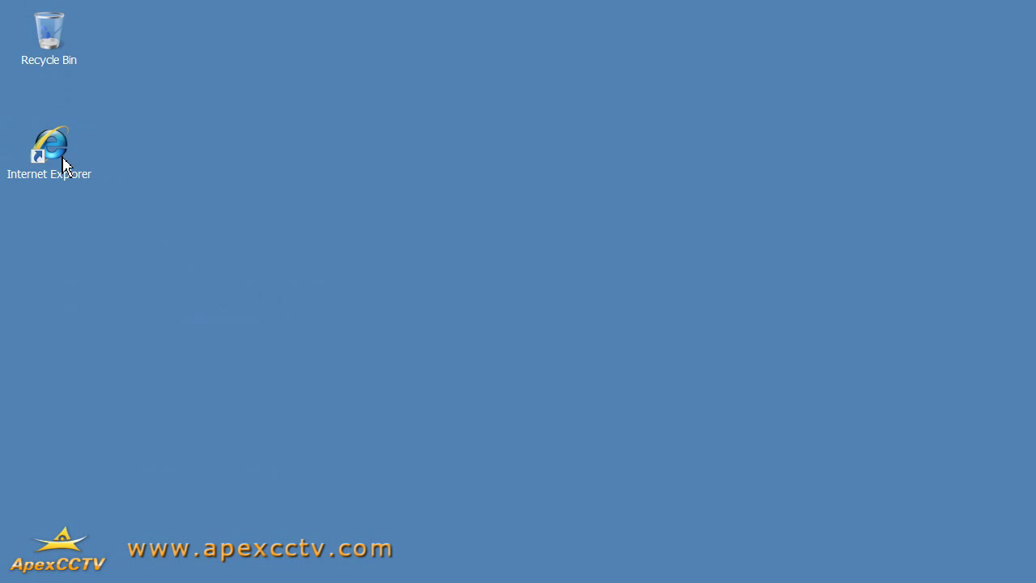
- Restart Internet Explorer as administrator and bring up Internet Options on the Security tab
right_click(59, 154)
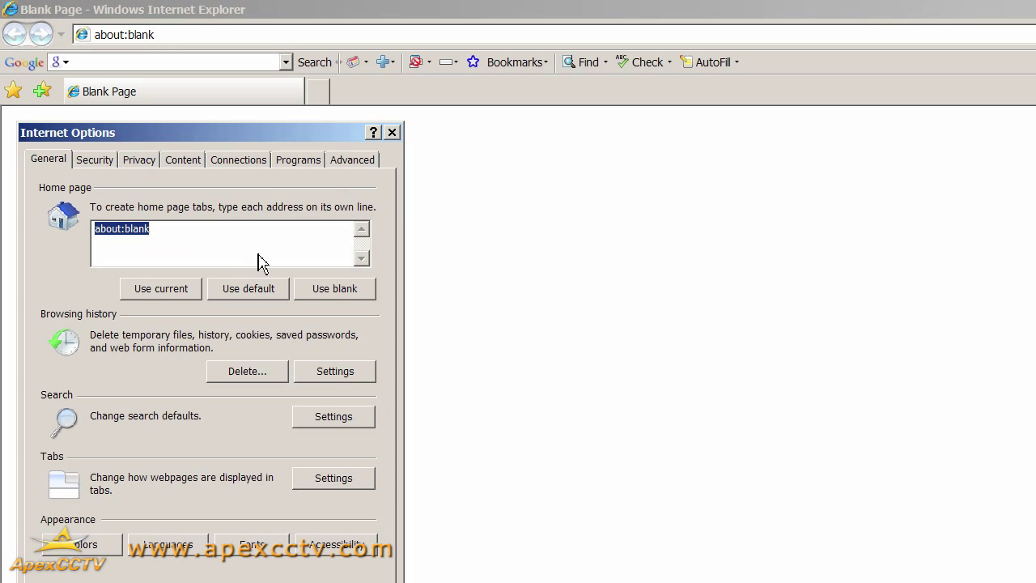
left_click(105, 166)
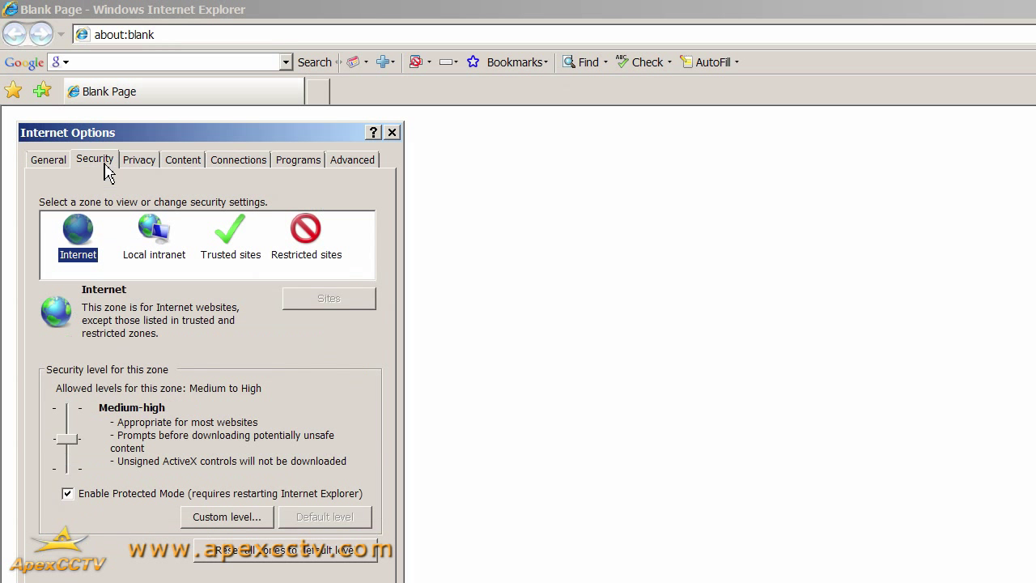
left_click(226, 236)
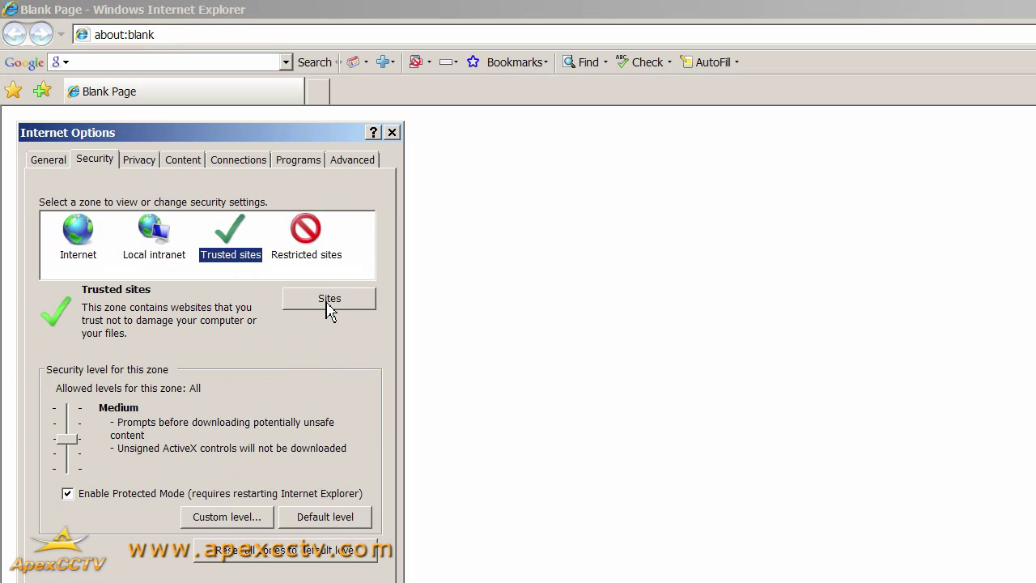
left_click(330, 300)
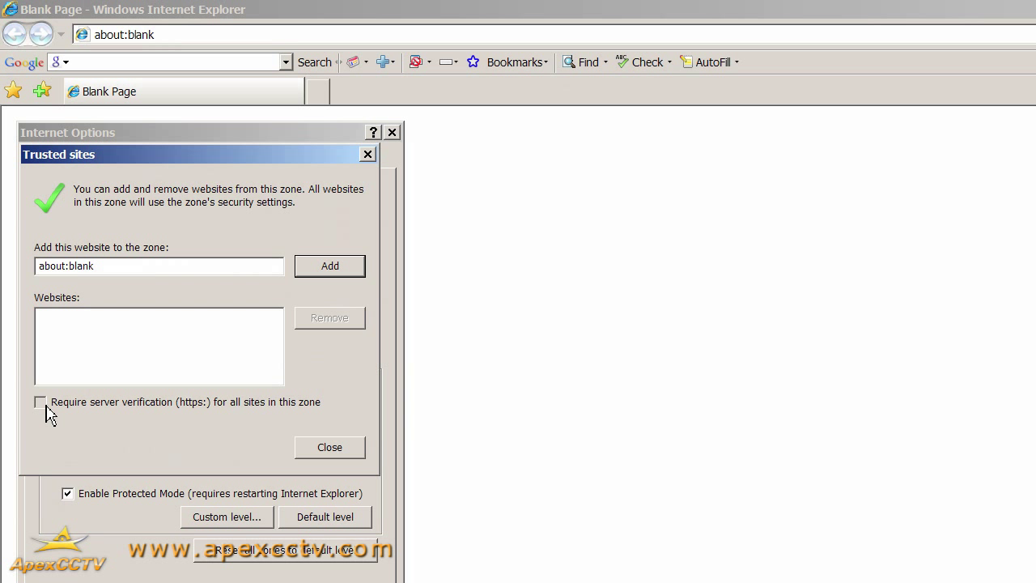
left_click(42, 404)
left_click(41, 403)
left_click_drag(107, 276, 35, 278)
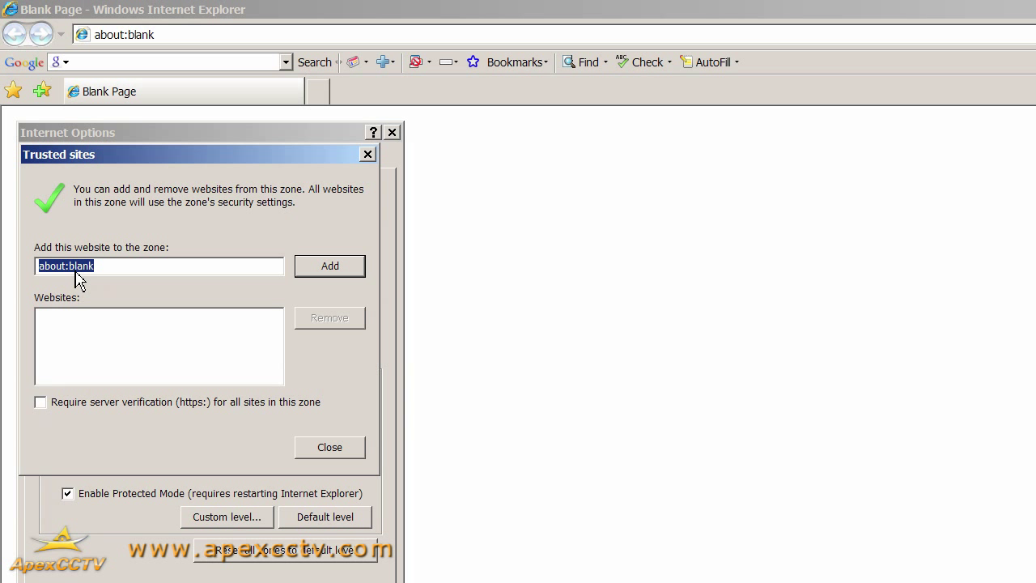
type("http")
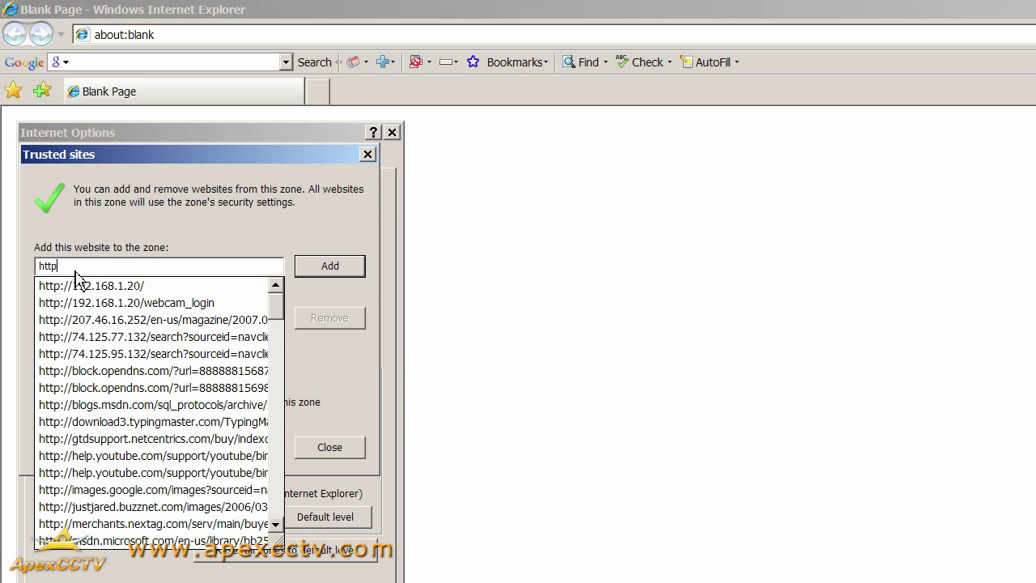
type("s://192.168.1.20/")
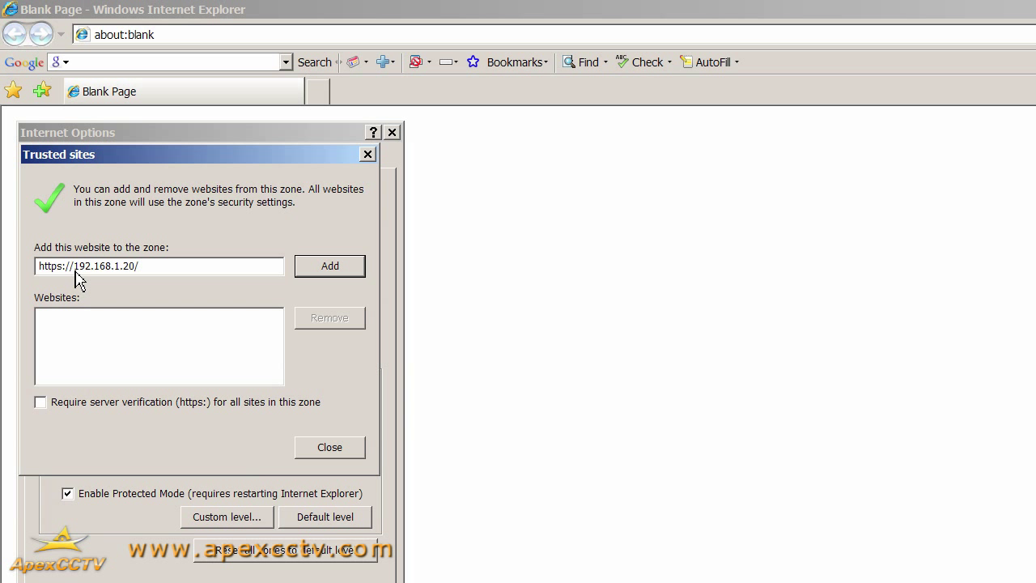
left_click(336, 275)
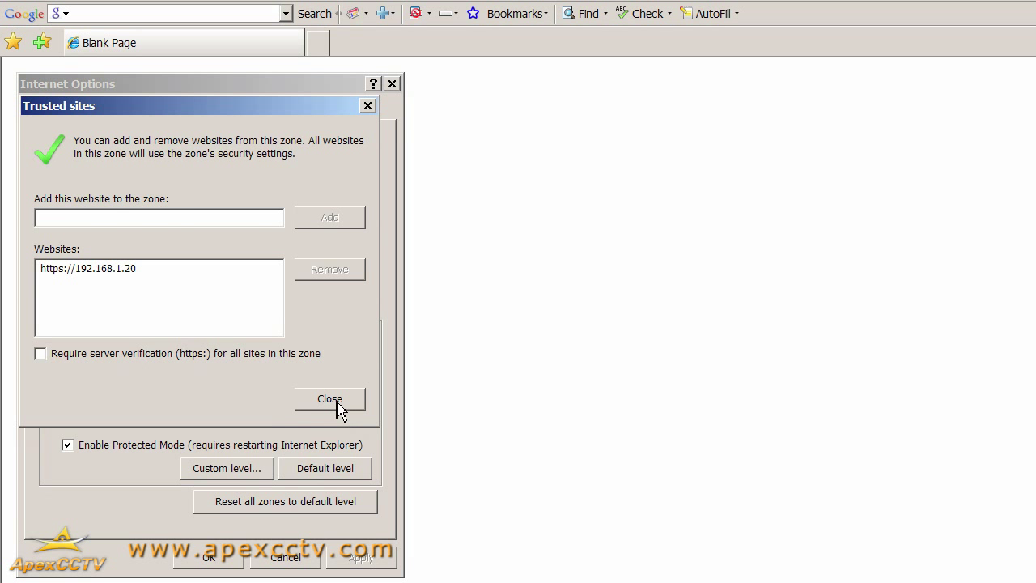
left_click(331, 399)
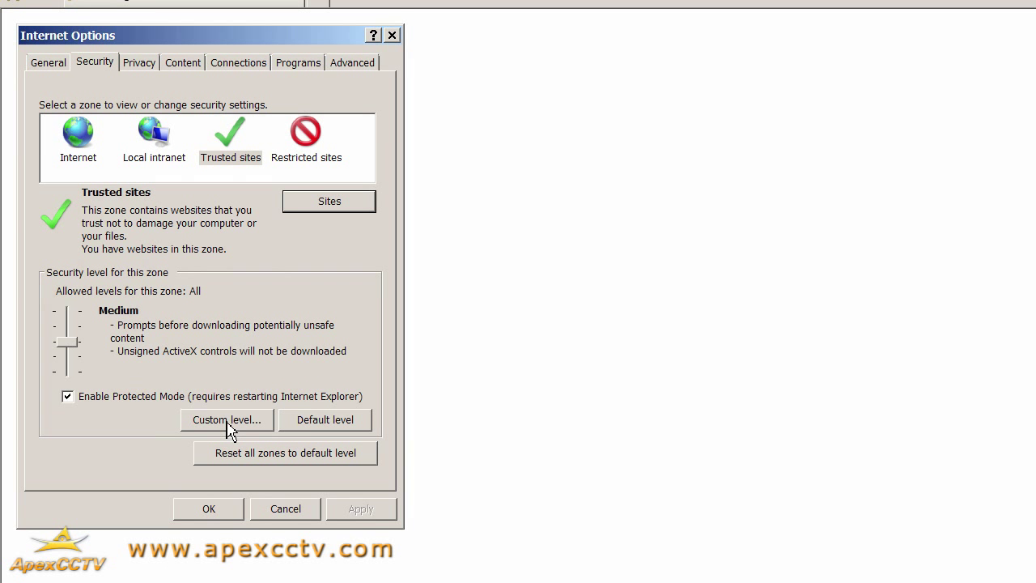
- In Trusted sites custom level, set Allow Scriptlets to Prompt and enable ActiveX automatic prompting
left_click(227, 422)
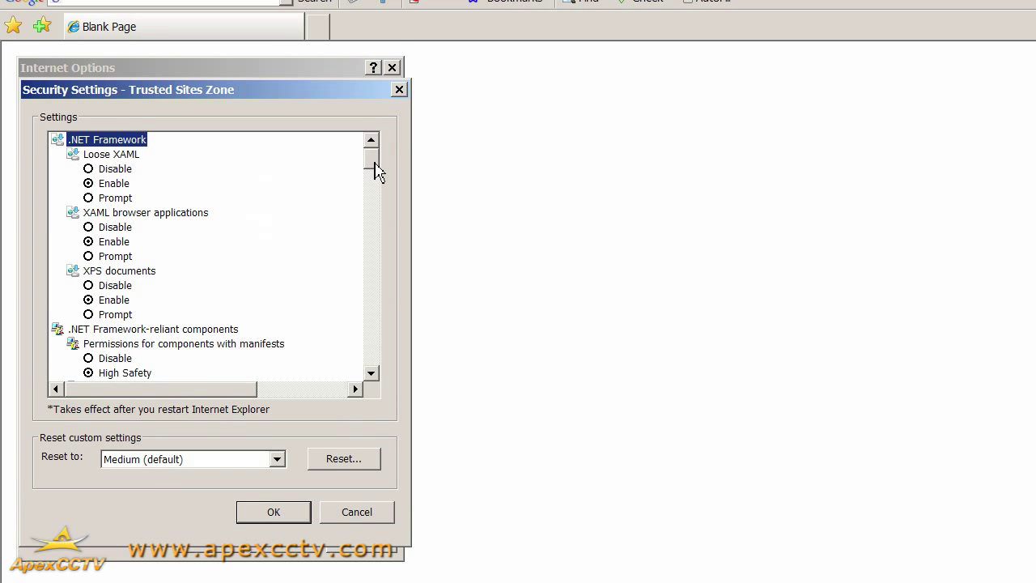
left_click_drag(374, 172, 377, 201)
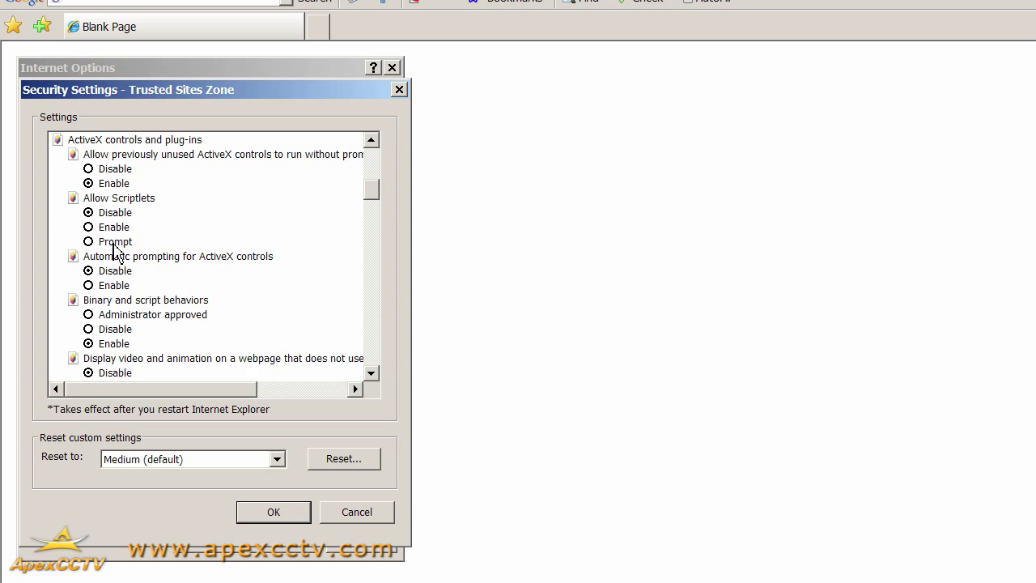
left_click(114, 243)
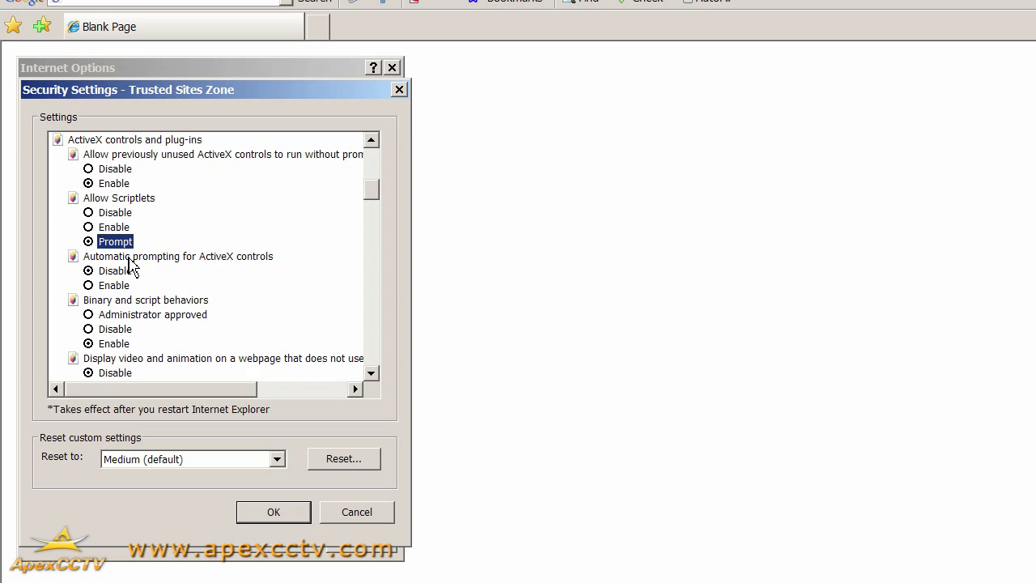
left_click(129, 256)
left_click(114, 287)
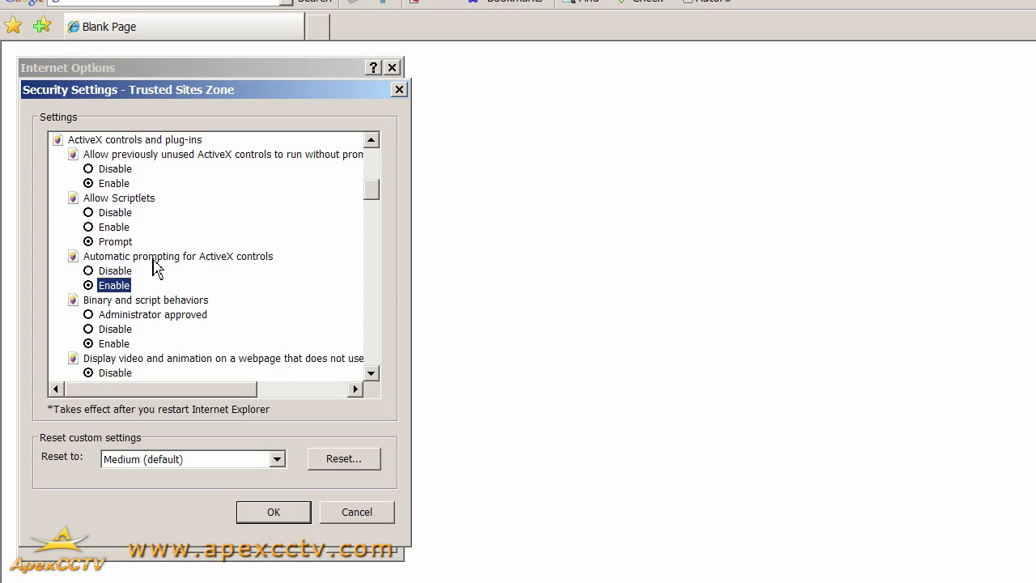
- Enable webpage video and animation; set unsigned ActiveX downloads and unsafe ActiveX scripting to Prompt
scroll(171, 259, "down", 3)
scroll(172, 267, "down", 1)
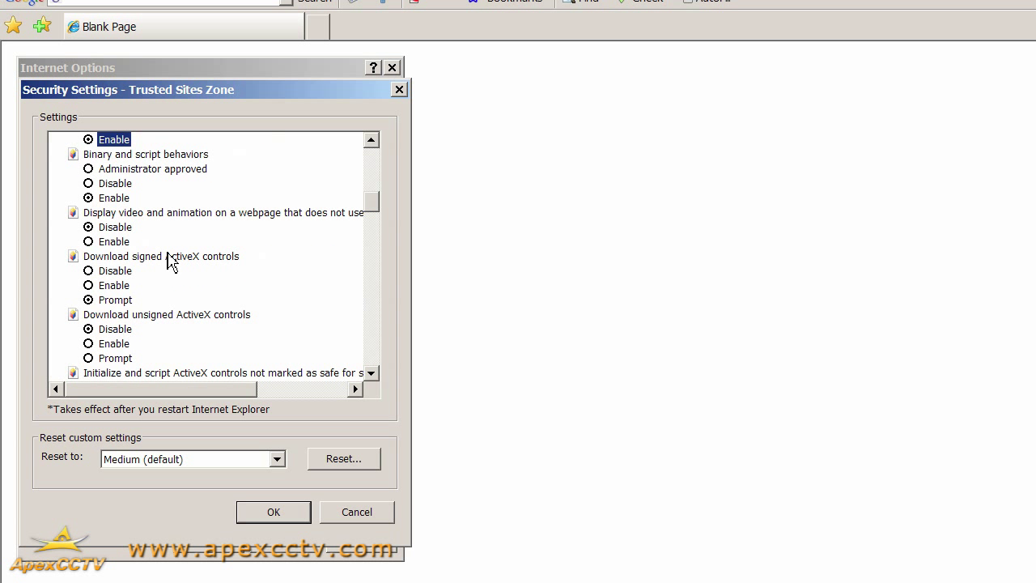
left_click(114, 242)
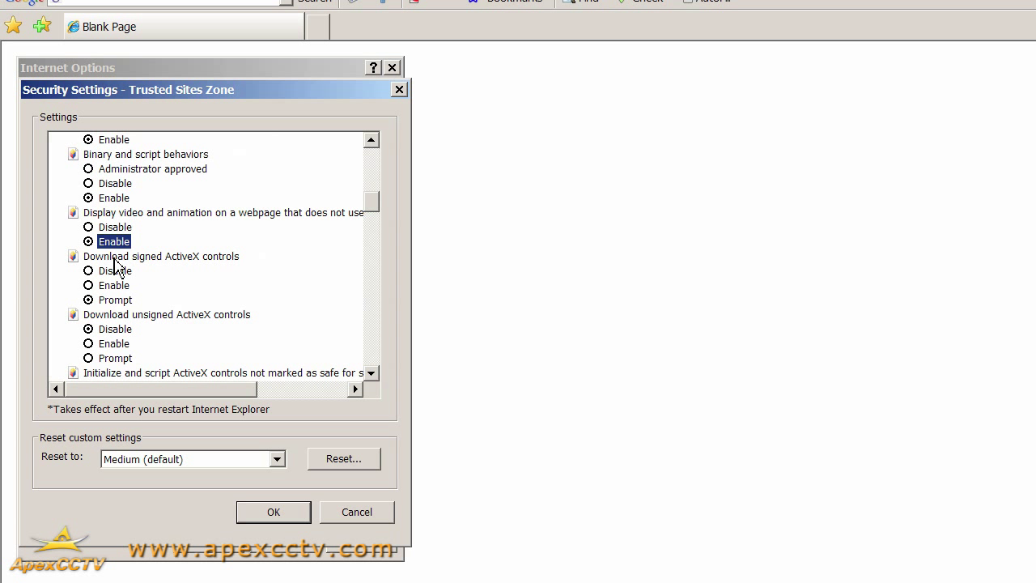
scroll(113, 282, "down", 1)
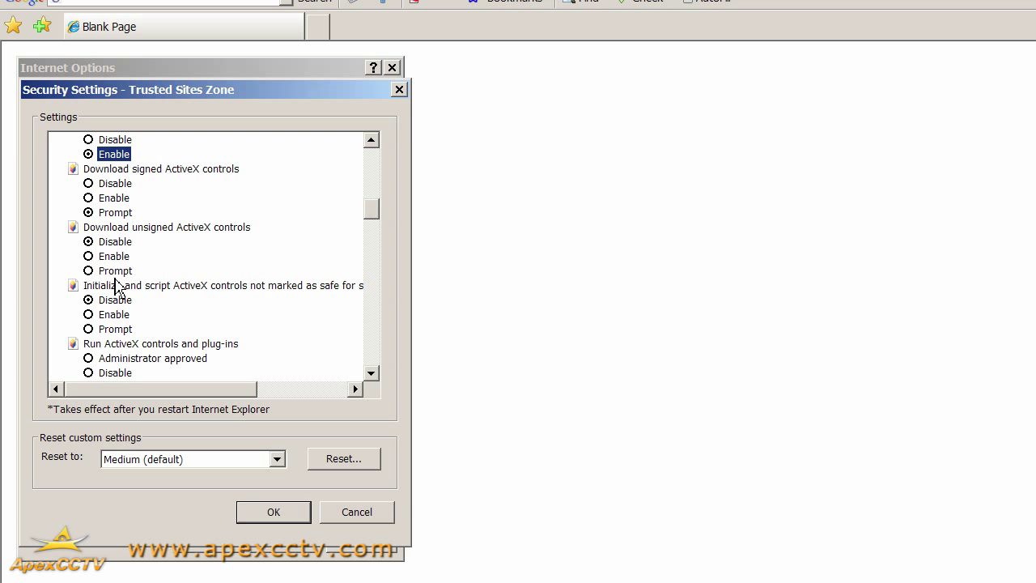
left_click(114, 270)
left_click(114, 329)
scroll(120, 309, "down", 3)
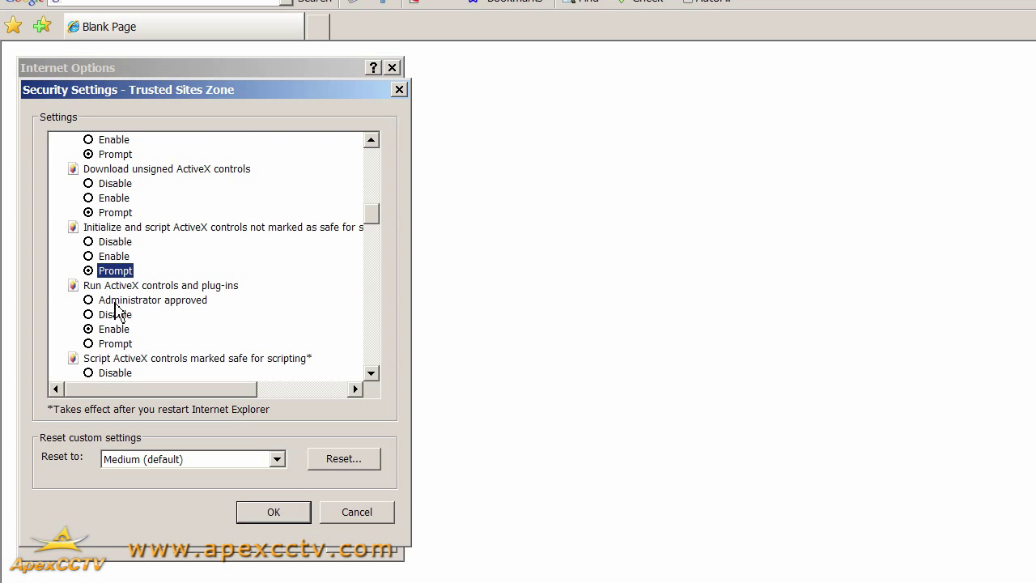
scroll(129, 311, "down", 2)
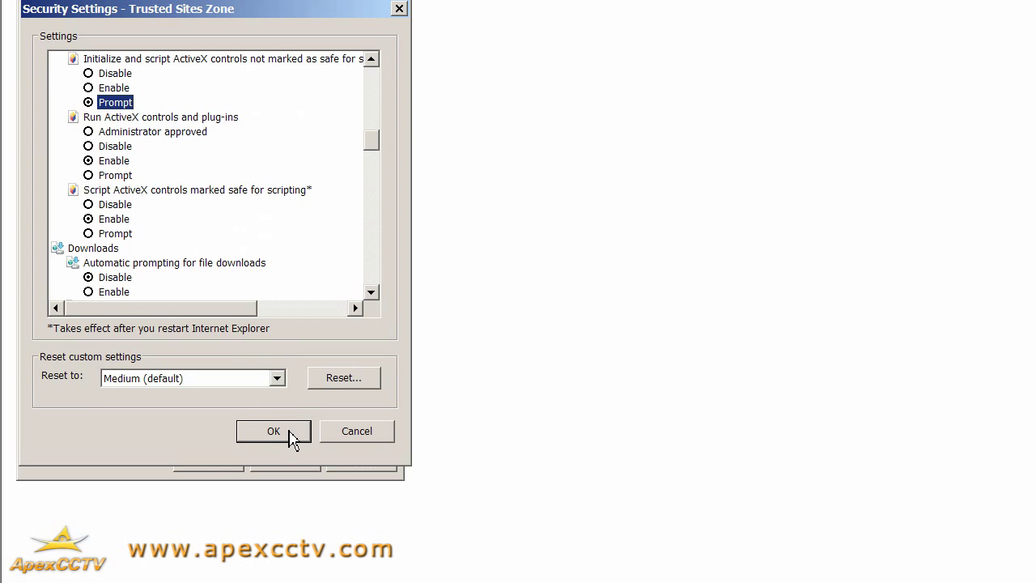
- Save the custom Trusted sites settings, confirm the zone change and apply it
left_click(290, 431)
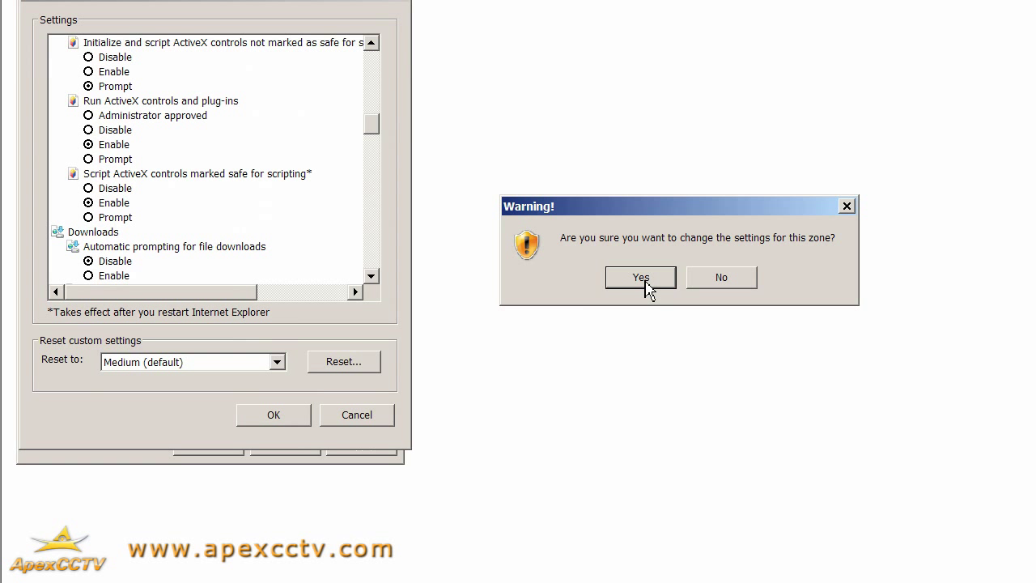
left_click(646, 283)
left_click(361, 413)
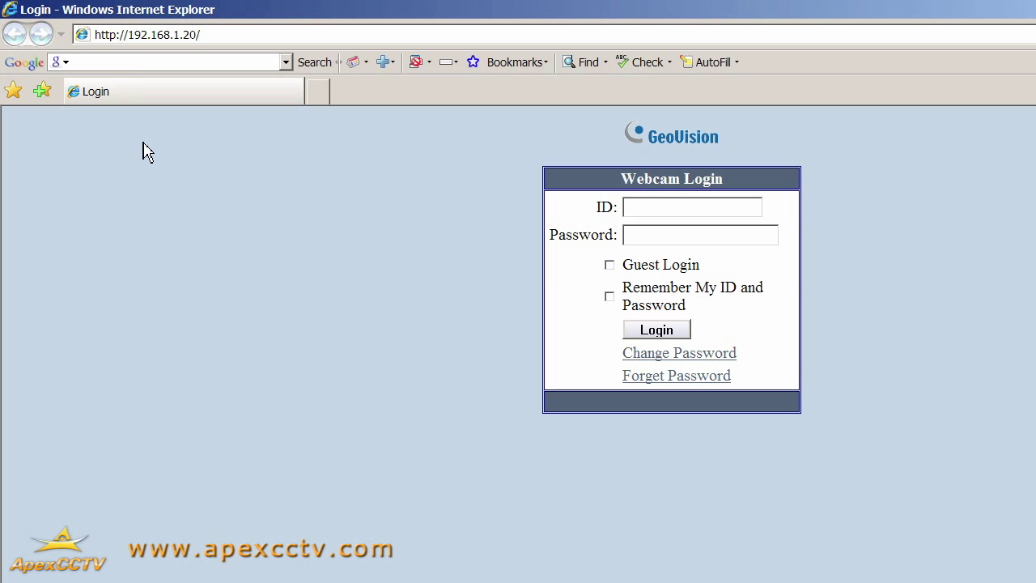
- Log in to the WebCam Server as guest, picking the ID from autocomplete
left_click(631, 213)
type("g")
left_click(635, 225)
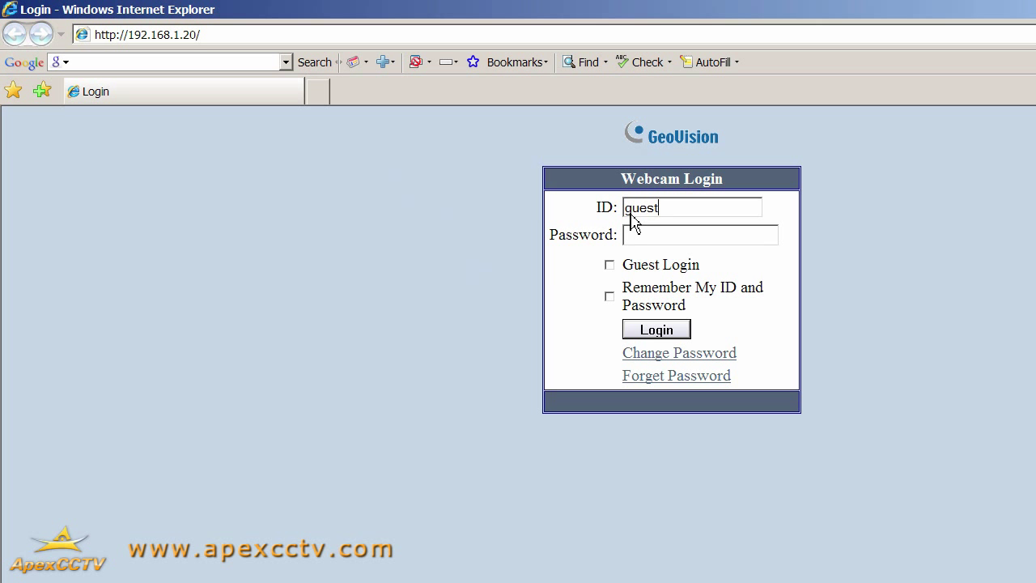
left_click(662, 336)
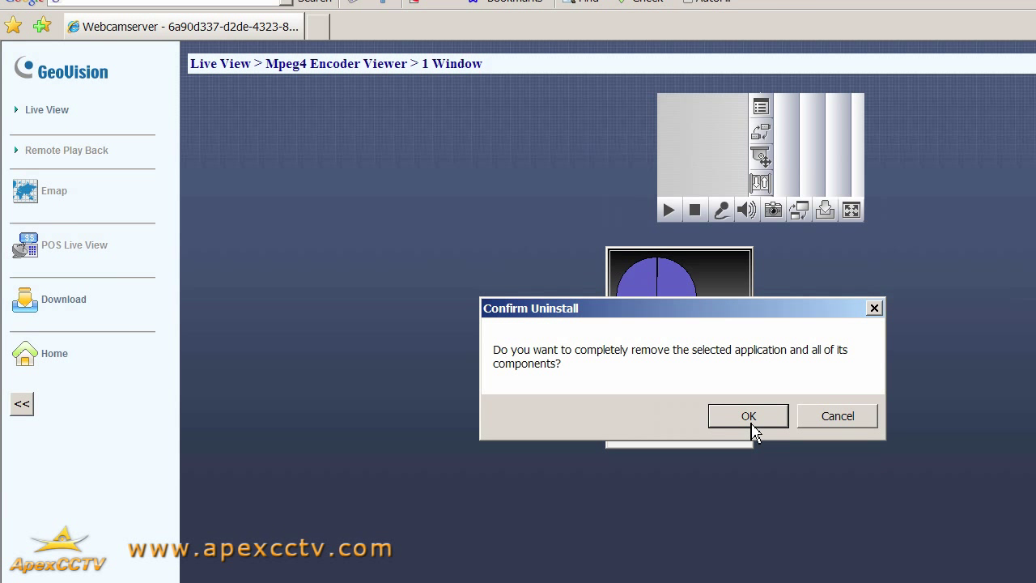
- Accept the uninstall prompt and let the DisableUAC installer turn off UAC and install the viewer
left_click(747, 416)
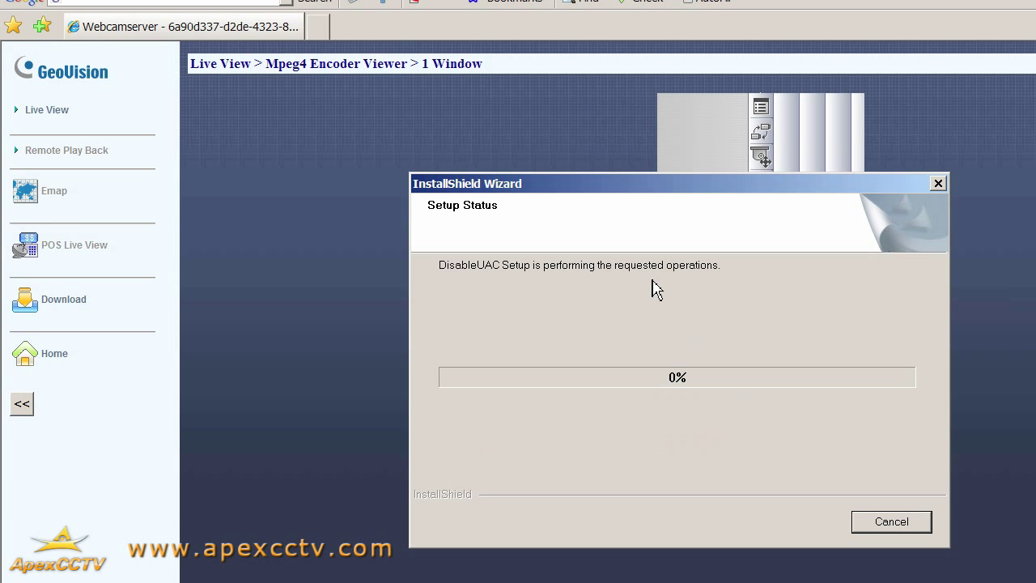
left_click_drag(639, 185, 516, 147)
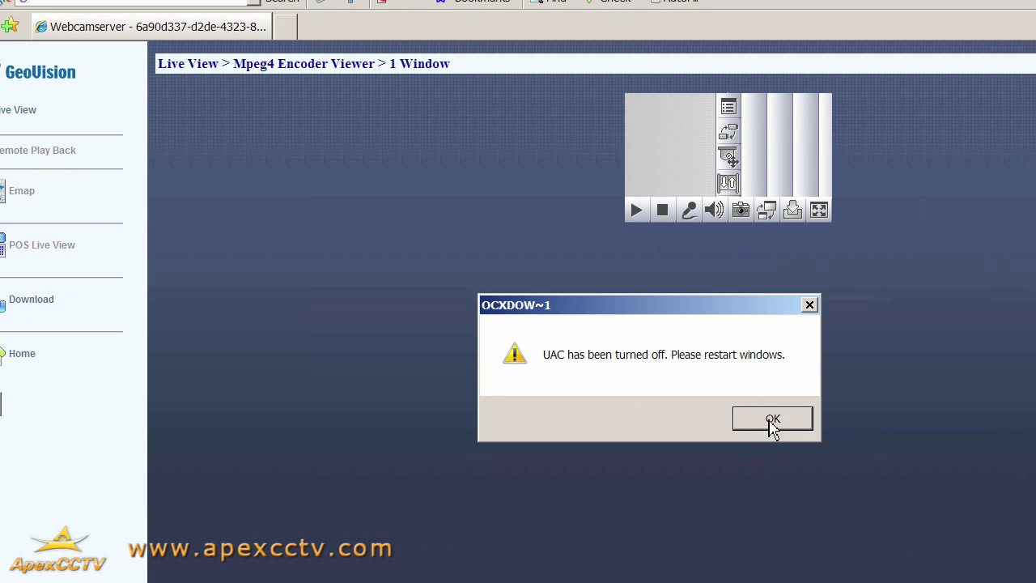
left_click(770, 421)
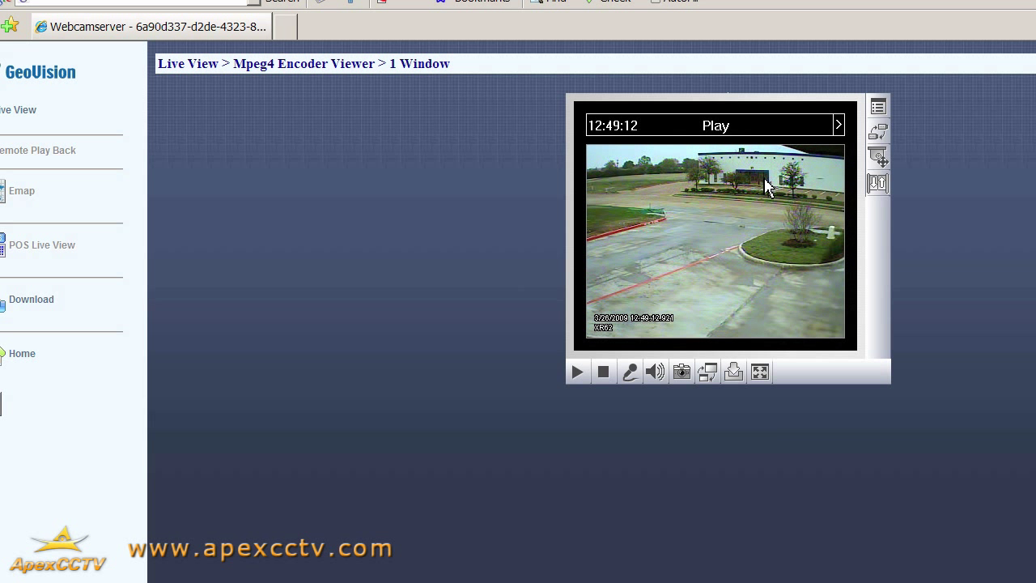
- Switch the live feed from the camera list to IT40, then to camera 7970
left_click(878, 132)
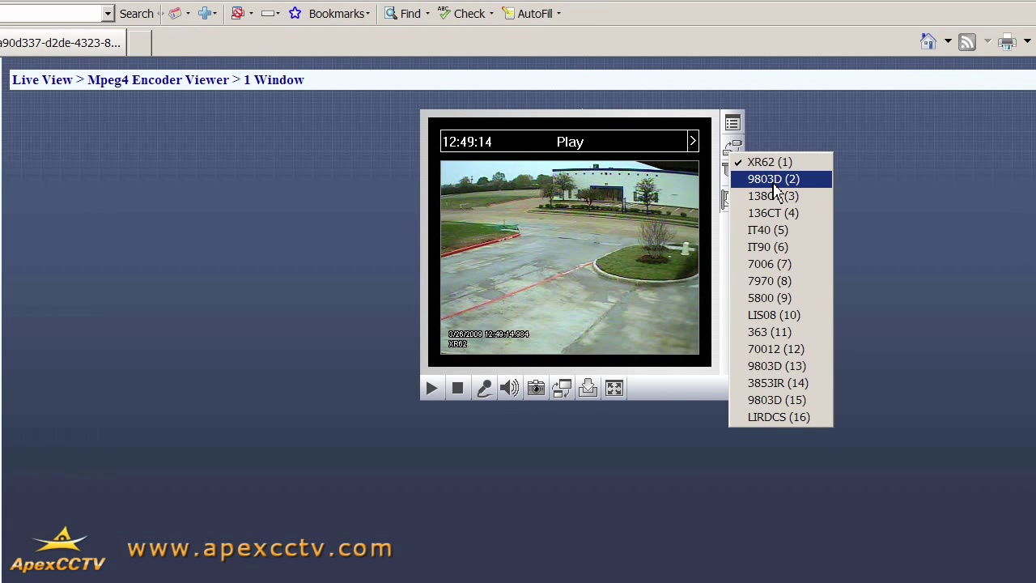
left_click(884, 144)
left_click(741, 166)
left_click(769, 229)
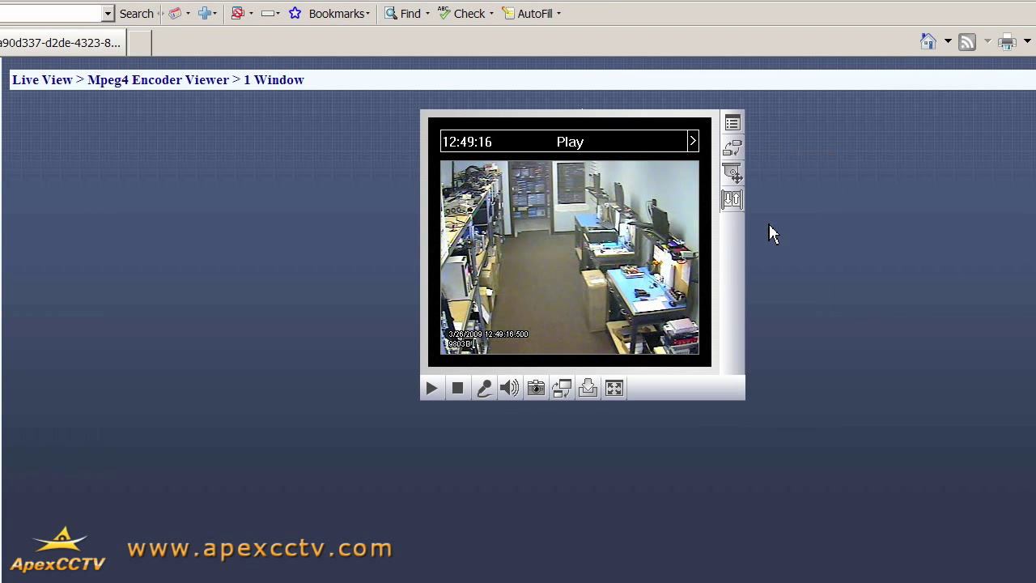
left_click(736, 166)
left_click(765, 280)
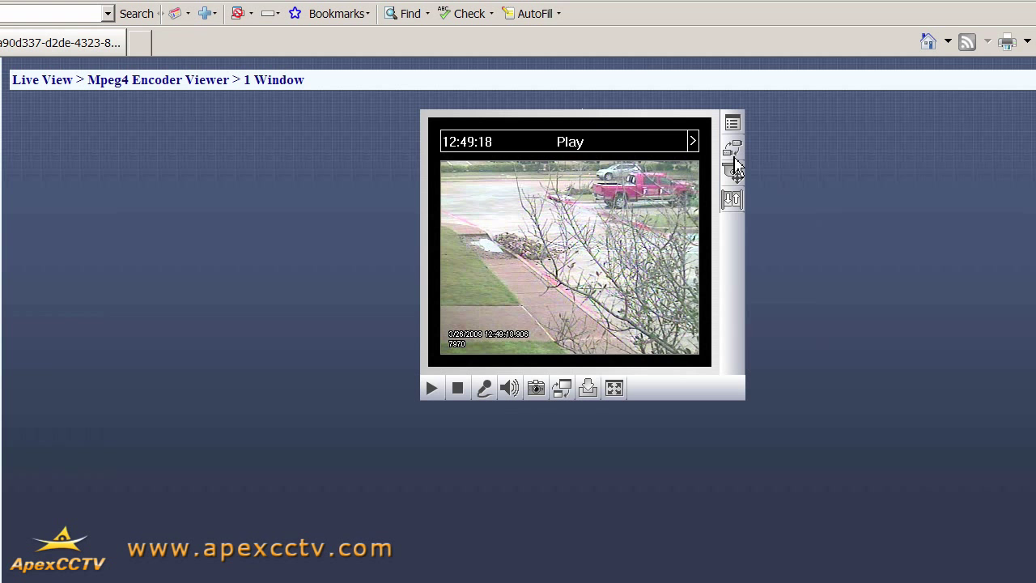
- Stop and restart the live video, then take a snapshot and cancel saving it
left_click(457, 391)
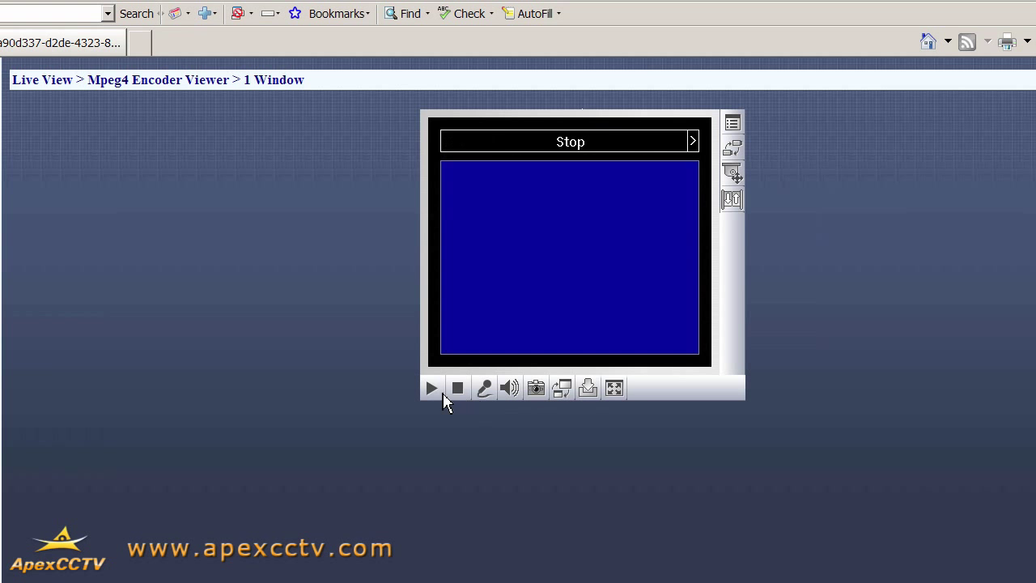
left_click(437, 393)
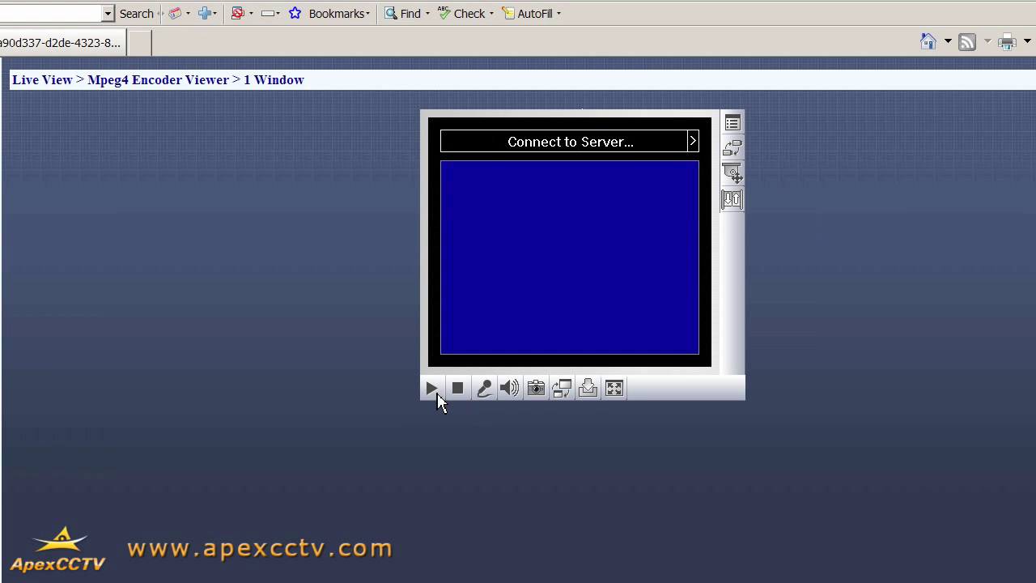
left_click(546, 391)
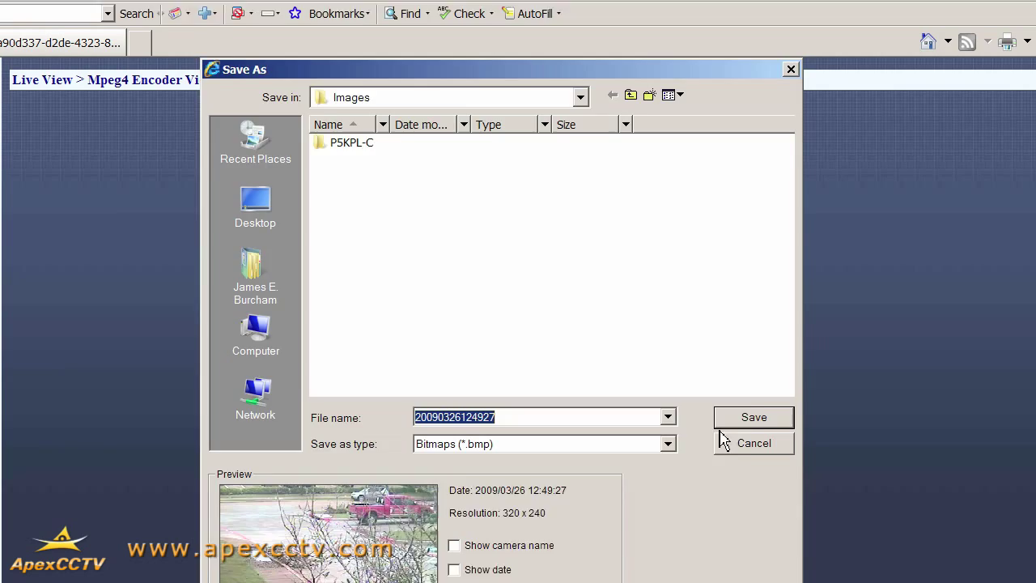
left_click(748, 432)
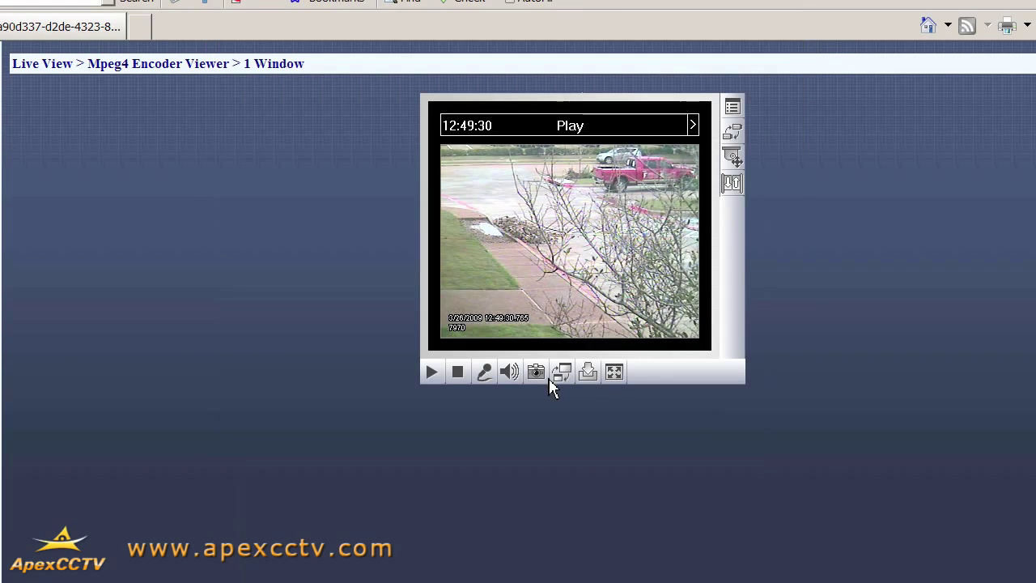